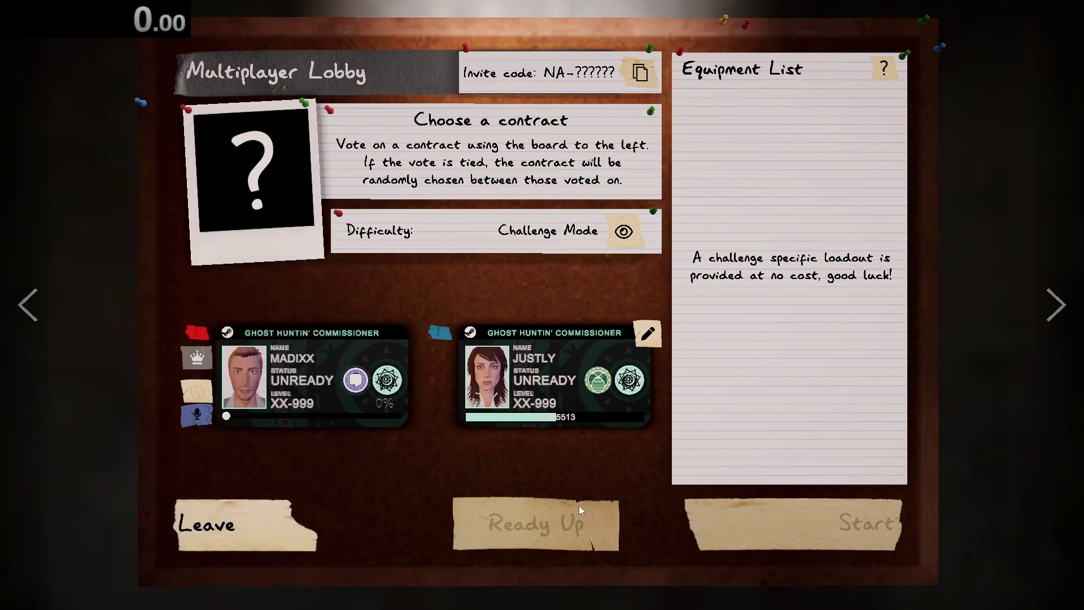
- Review the contract voting board and ready up for 6 Tanglewood Drive
key(Left)
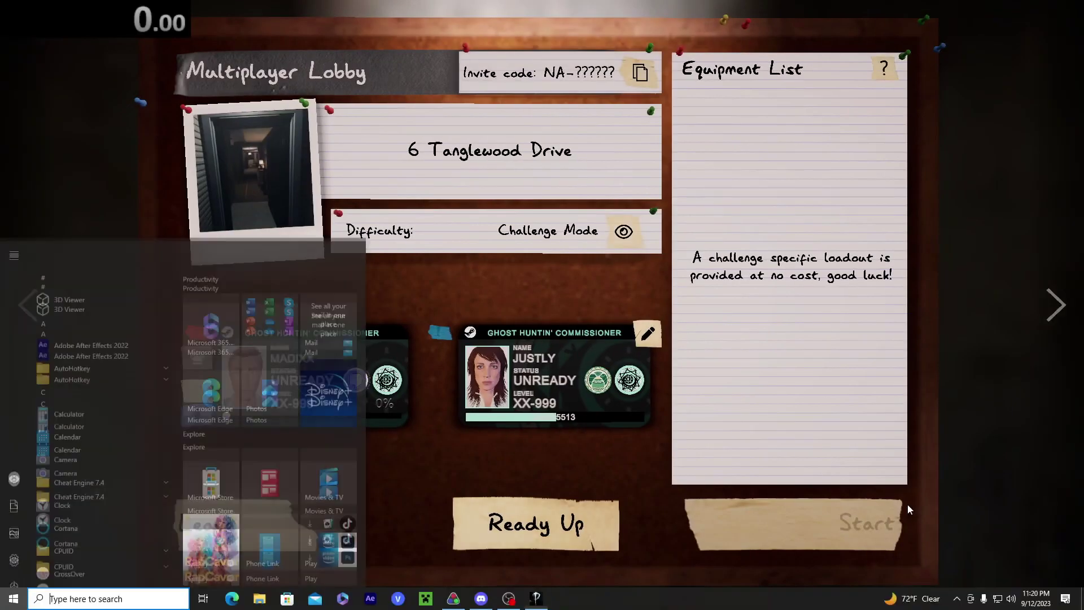
click(585, 529)
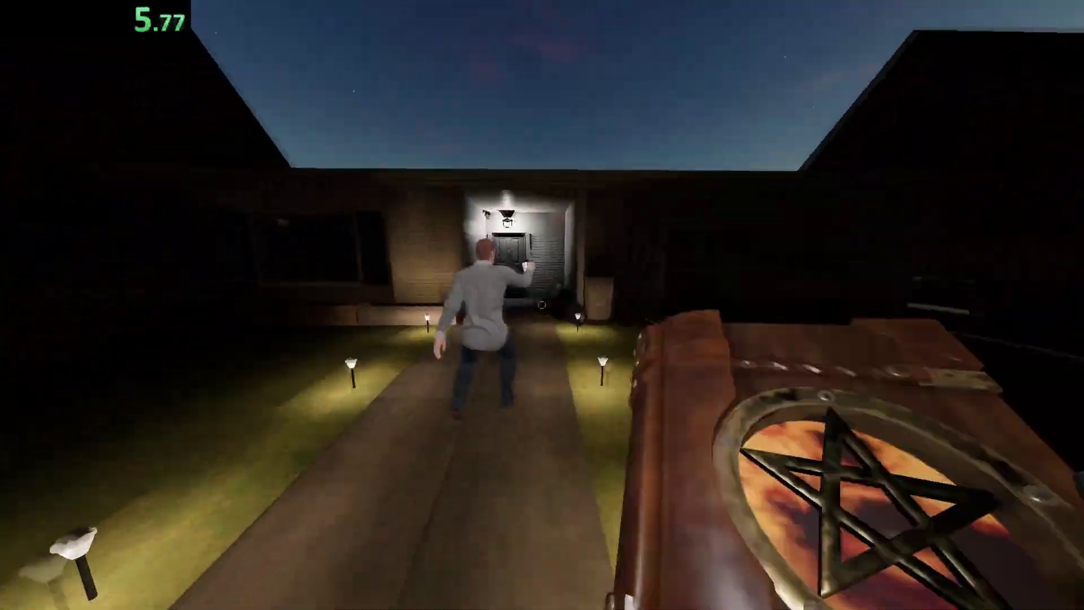
key(q)
key(q)
- Walk with the video camera through the dark rooms toward the bedroom and check the journal
key(w)
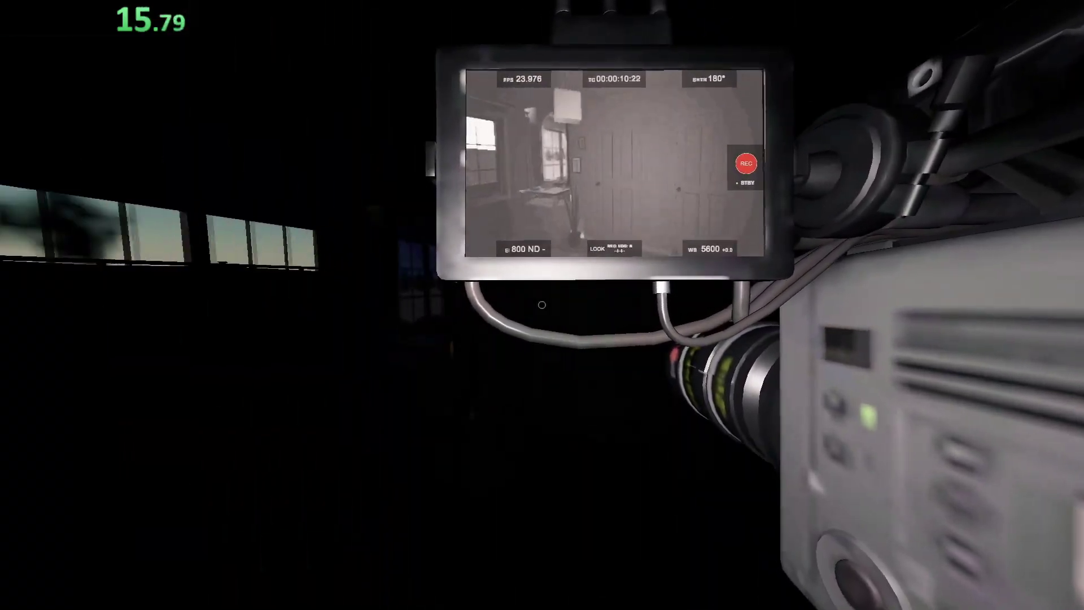
key(w)
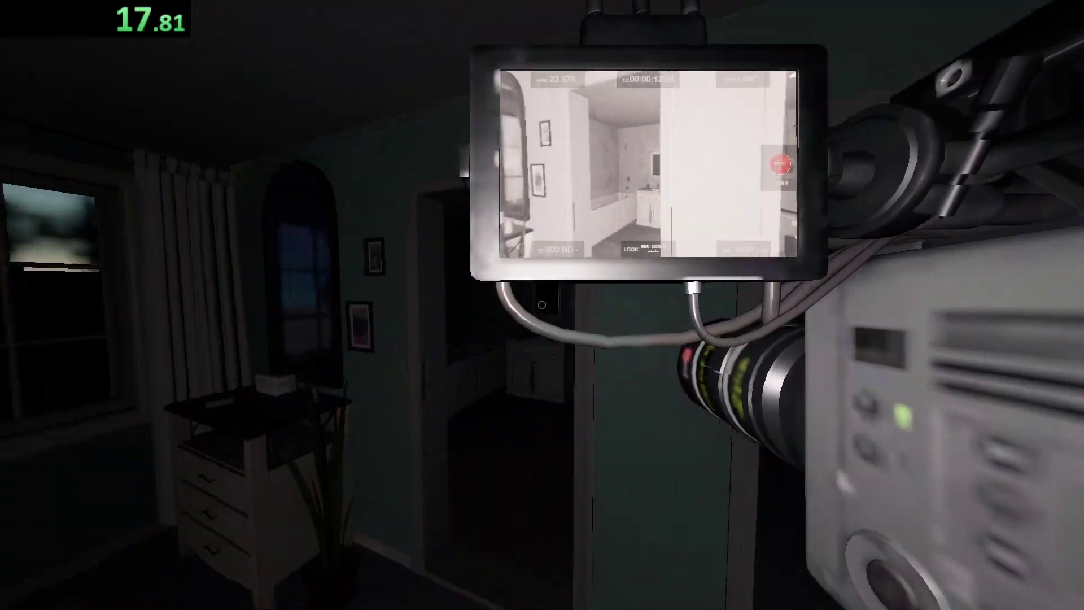
key(w)
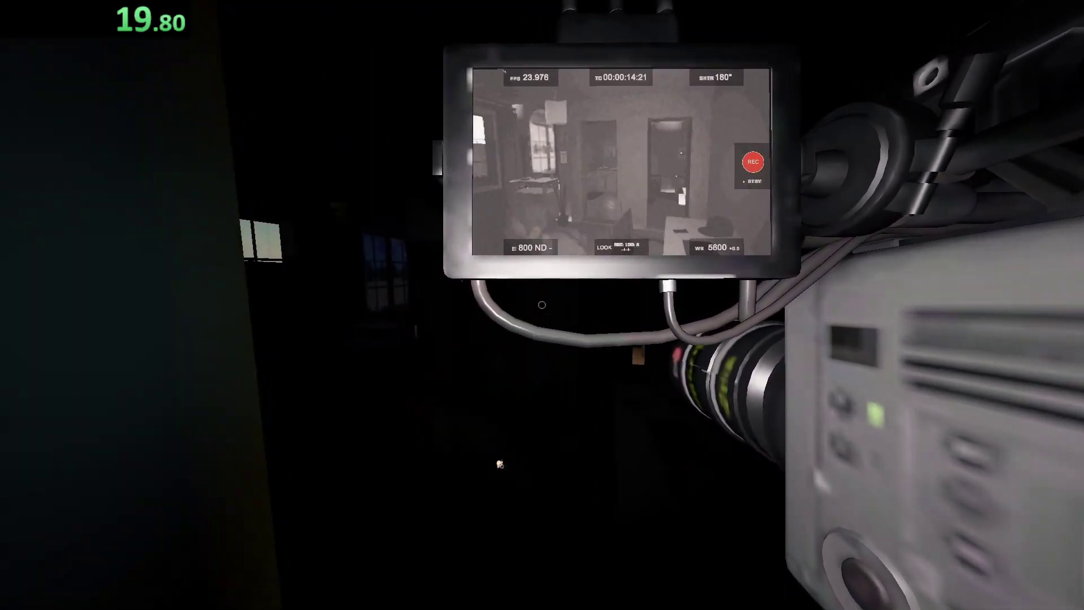
key(w)
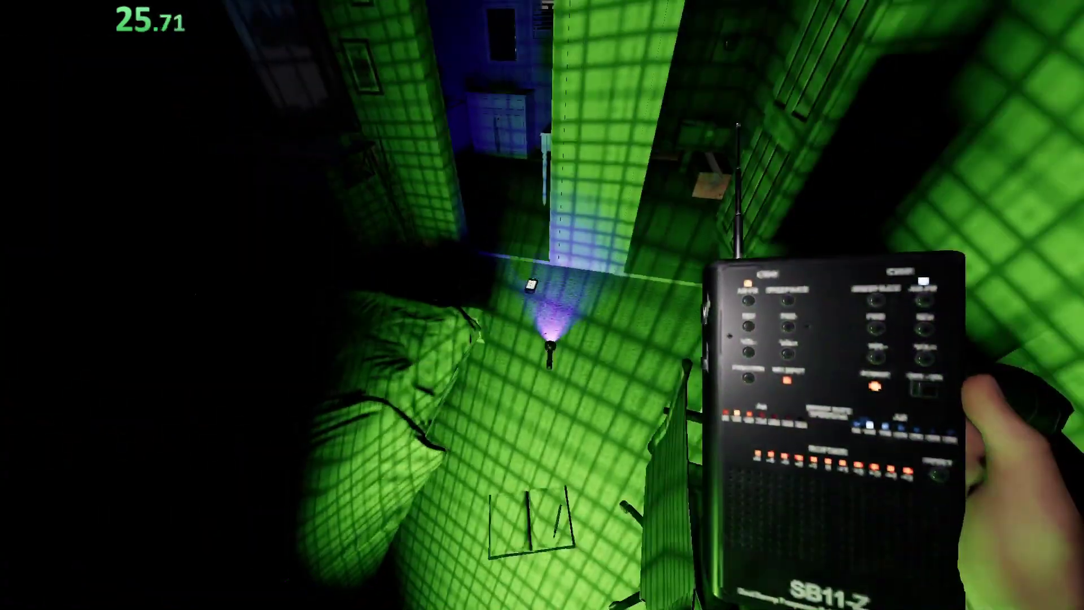
key(Escape)
key(Escape)
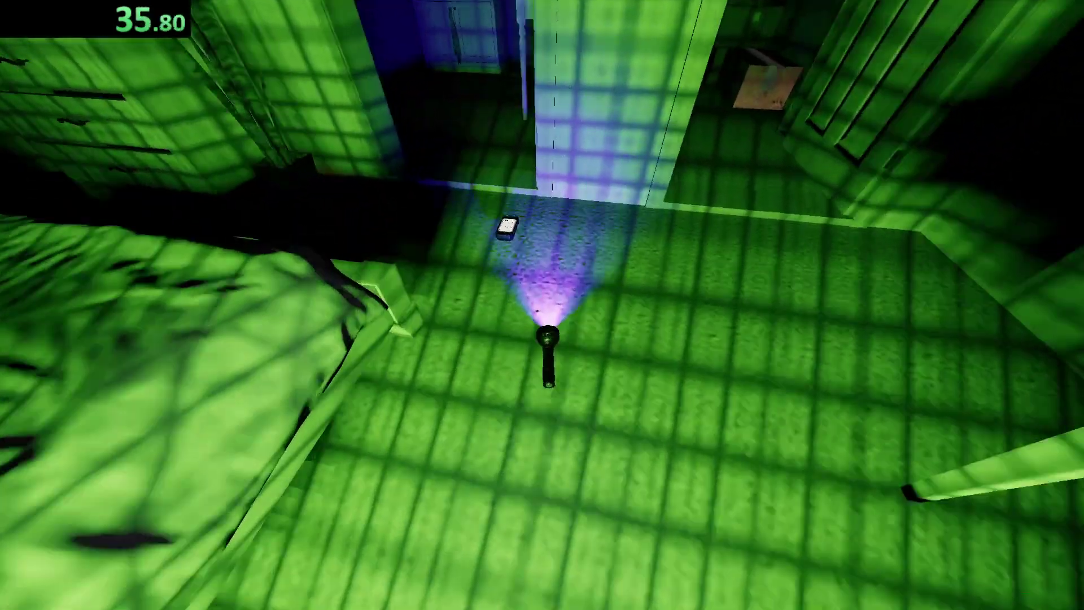
- Pick up the UV flashlight and survey the green-lit bedroom's desk, chair and bed
key(e)
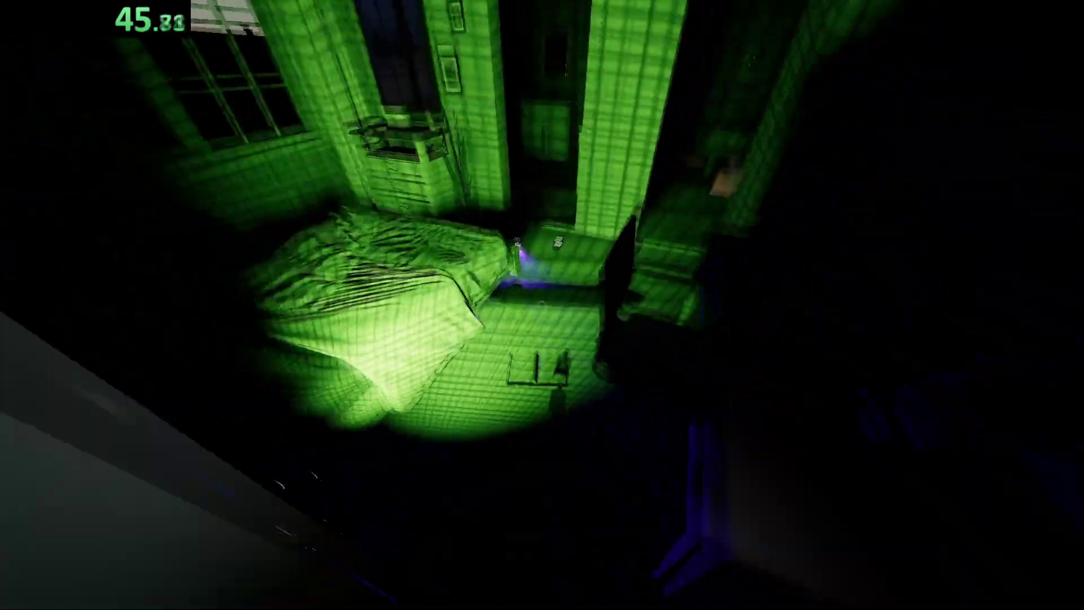
key(s)
key(w)
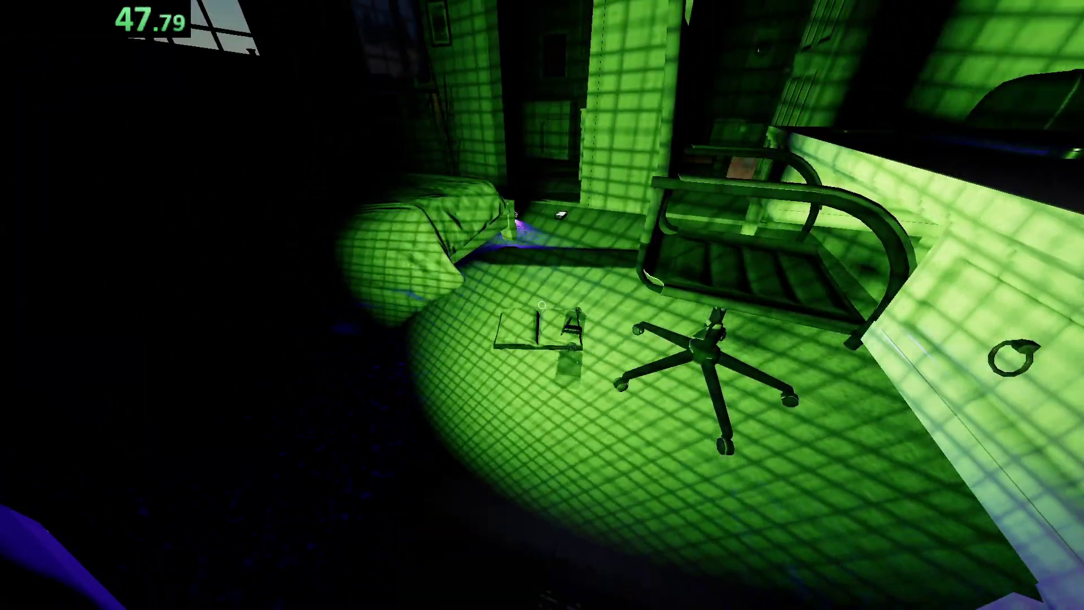
key(s)
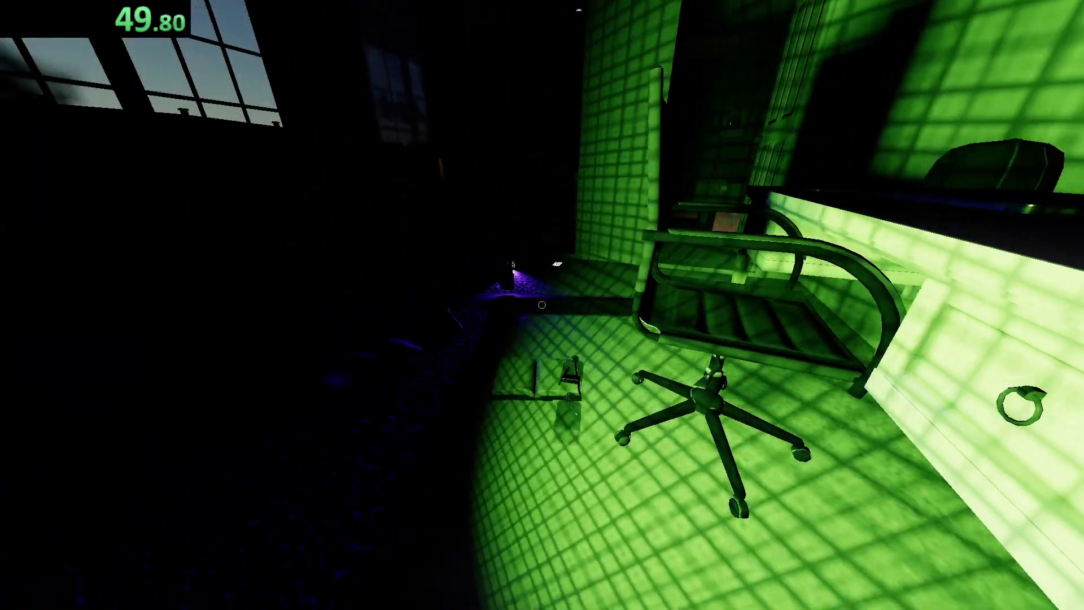
key(w)
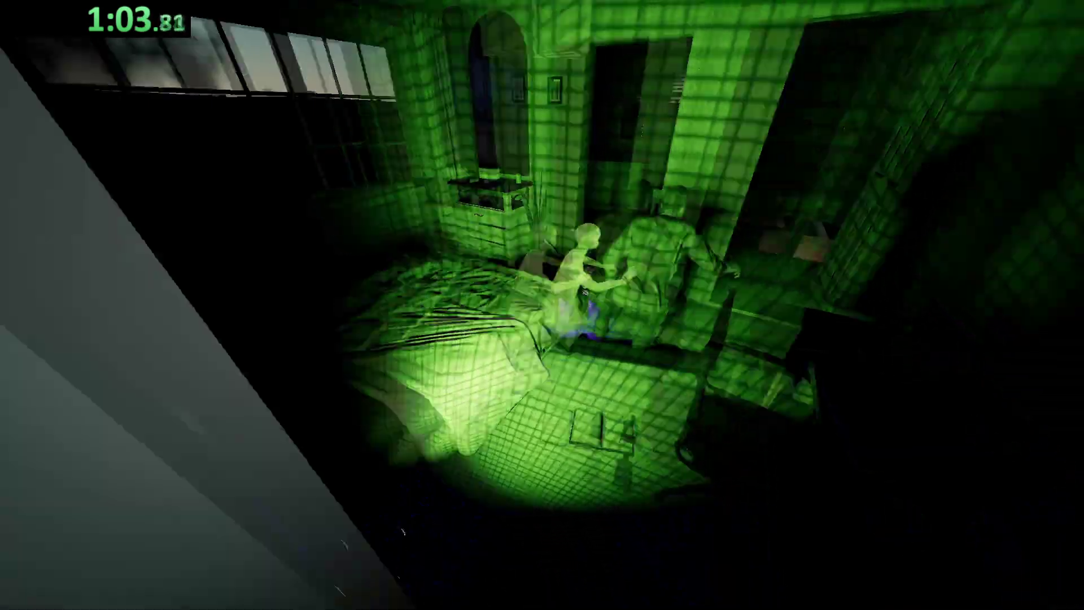
- Walk out to the truck and check the journal's Evidence page
key(w)
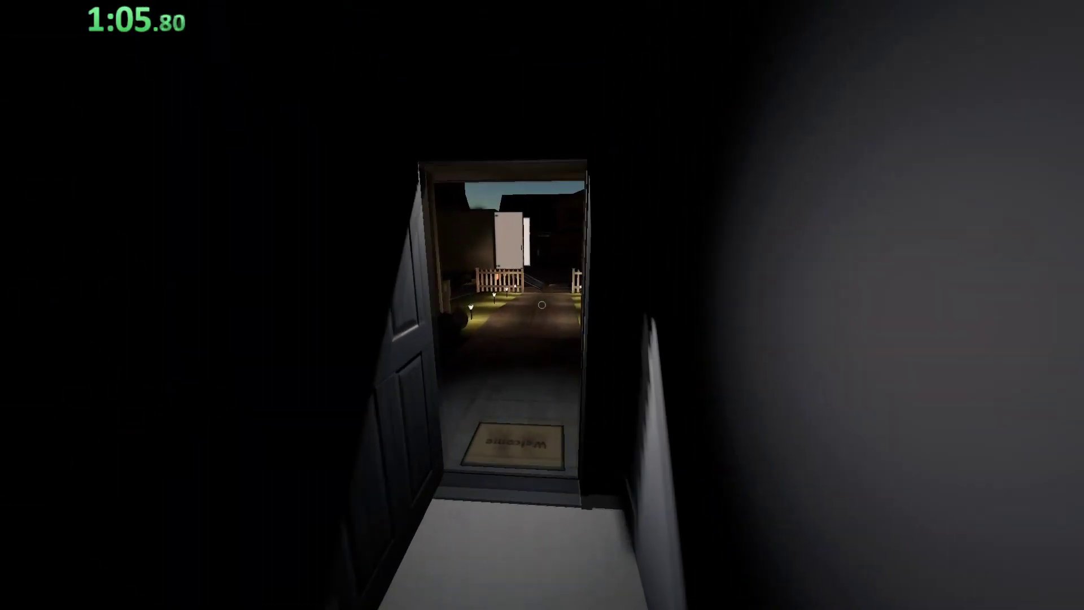
key(w)
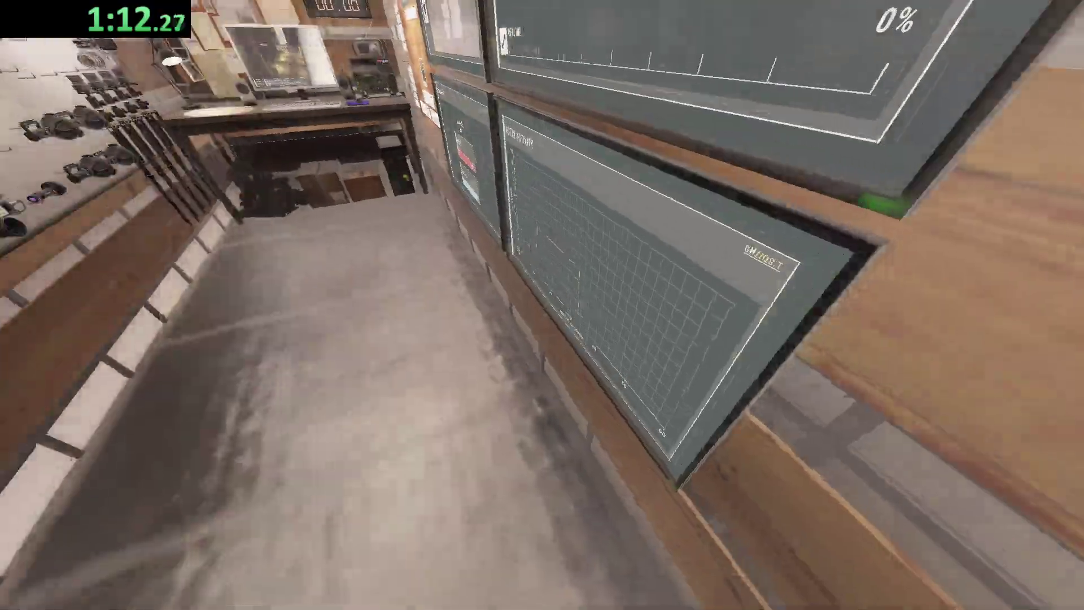
key(j)
click(578, 39)
key(j)
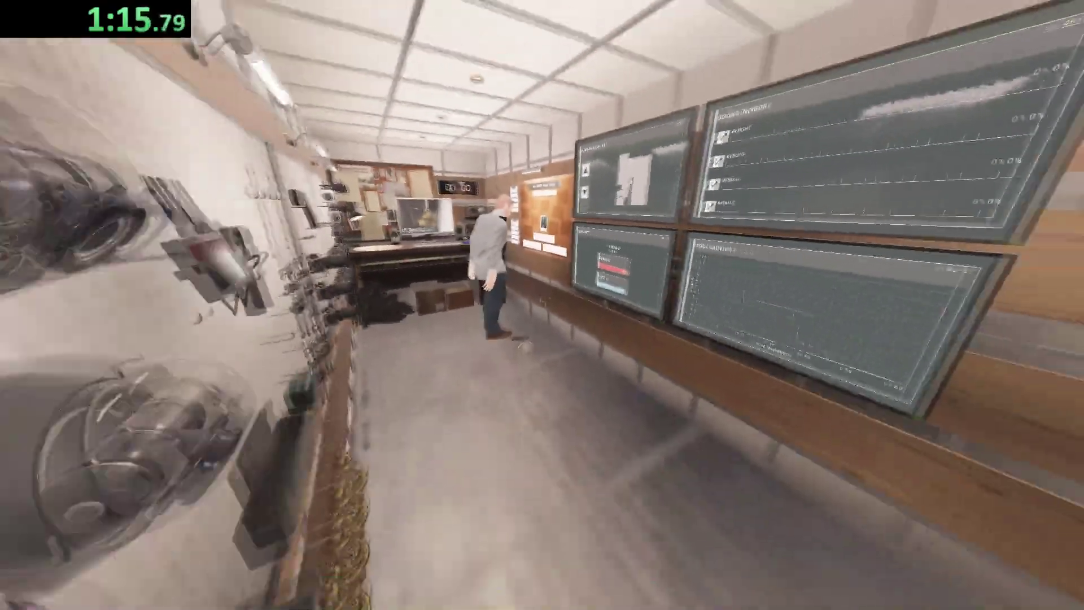
- Recheck the evidence, finish the $93 debriefing, and ready up for the next contract
key(j)
key(j)
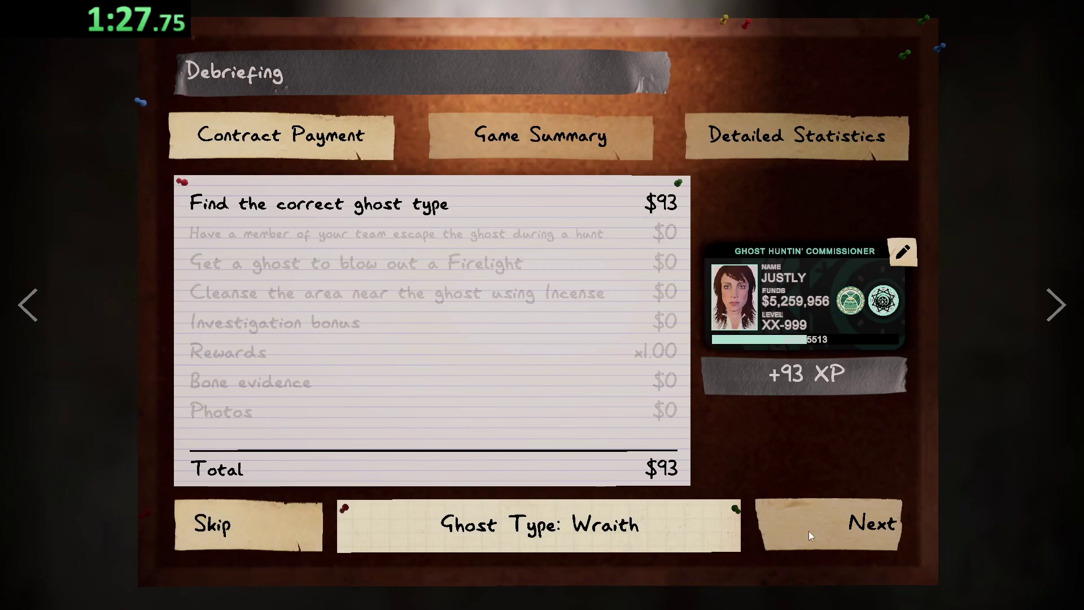
click(808, 536)
click(610, 533)
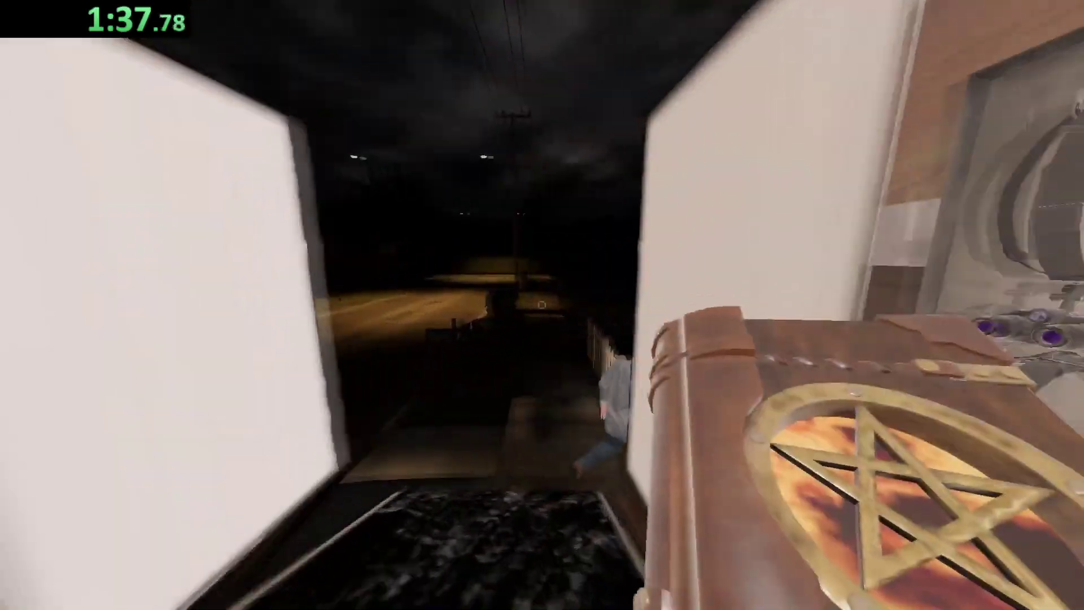
key(q)
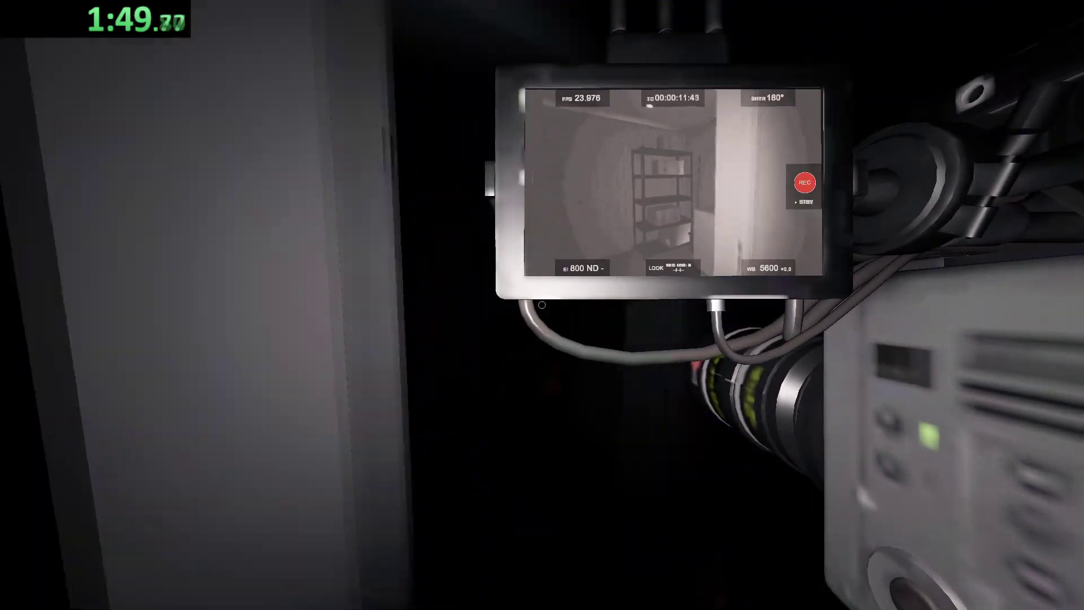
- Walk into the dark room and place the spirit box on the floor
key(w)
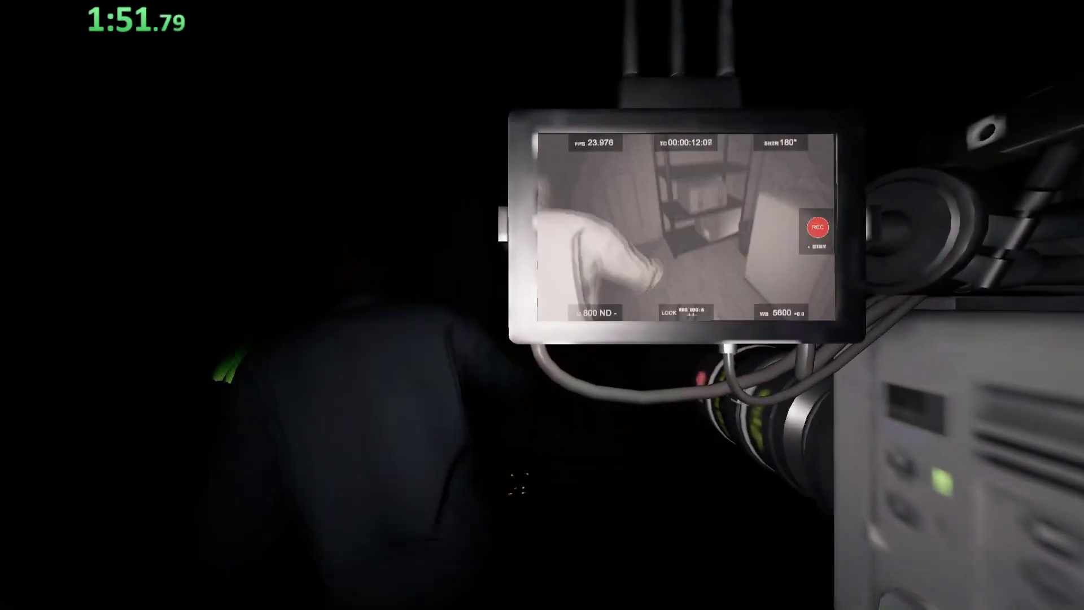
key(w)
key(w)
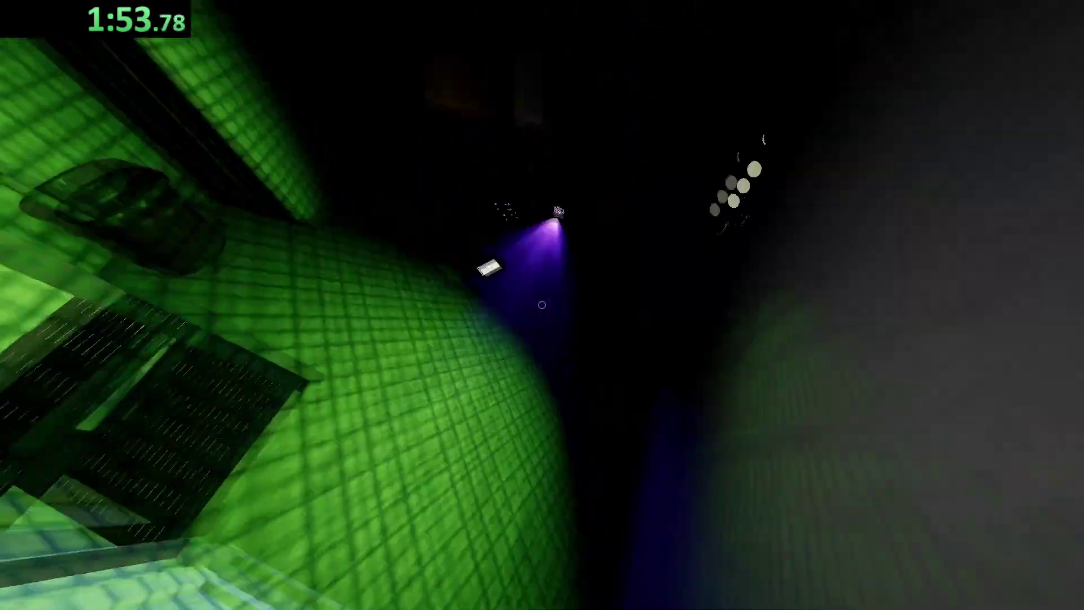
key(w)
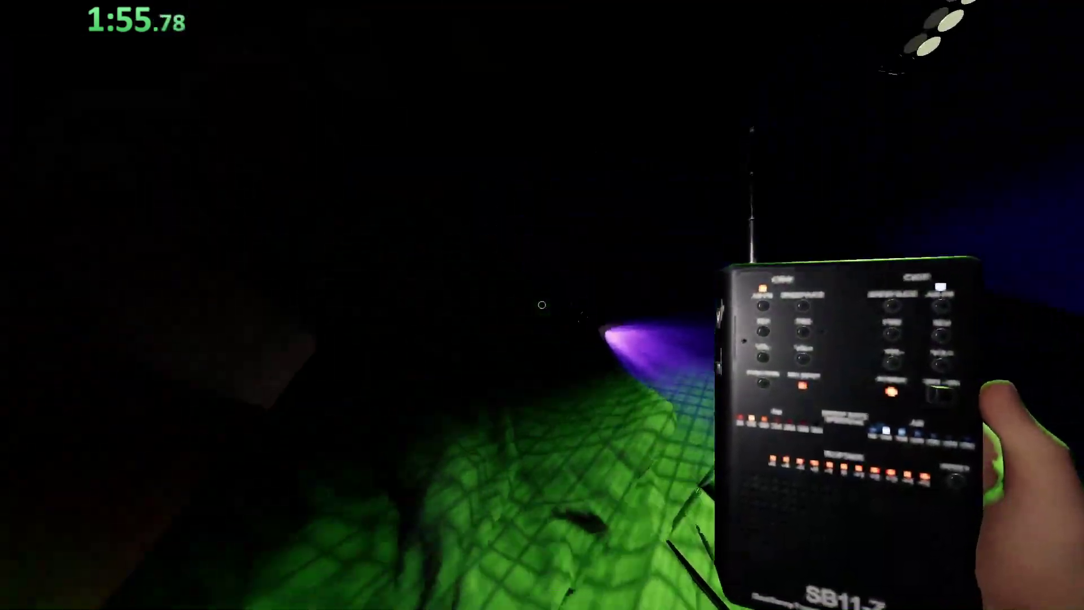
key(g)
- Set down the video camera, take it back, stow it, and check the journal
key(q)
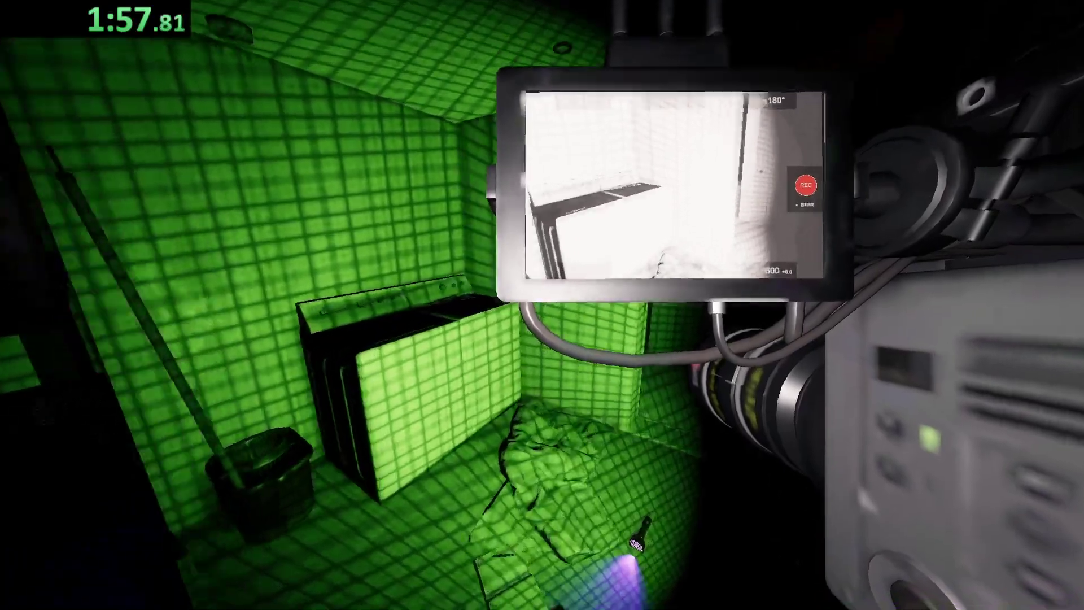
key(g)
key(q)
key(g)
key(j)
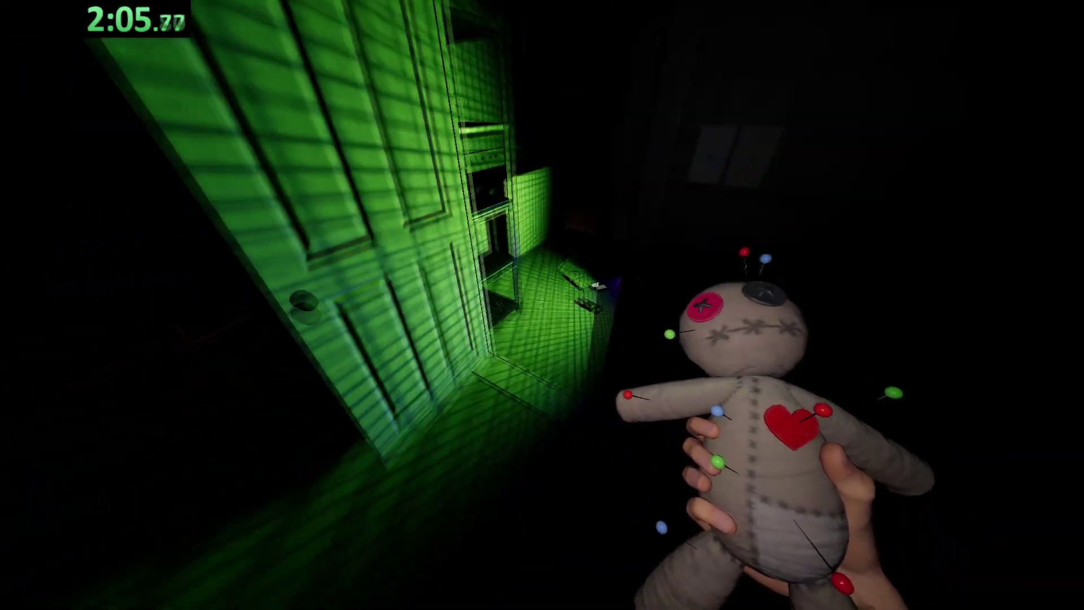
- Put down the voodoo doll, look over the UV light, and record evidence in the journal
key(g)
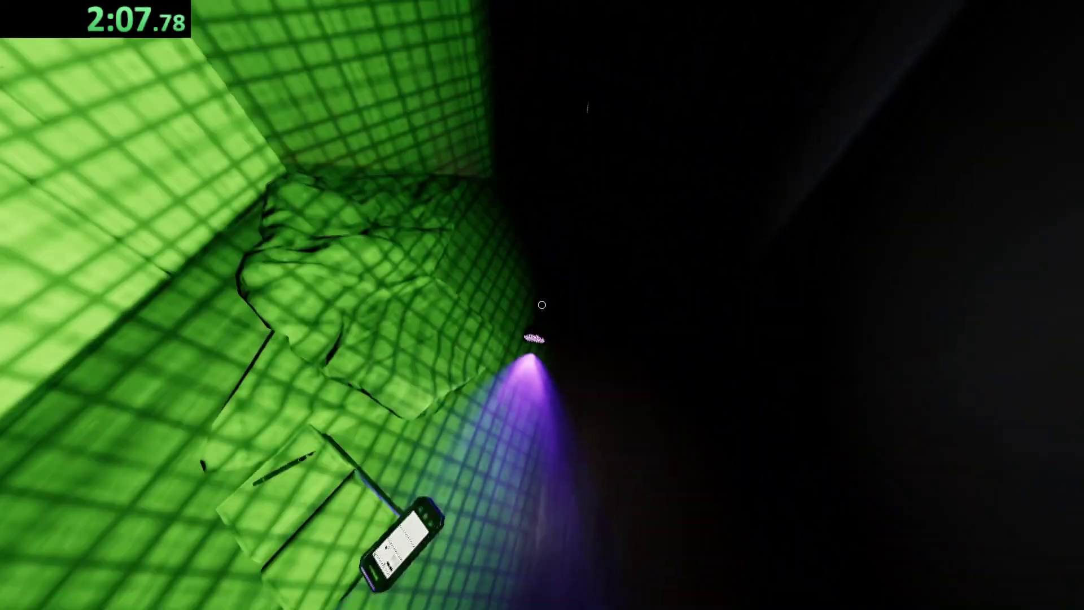
key(q)
key(q)
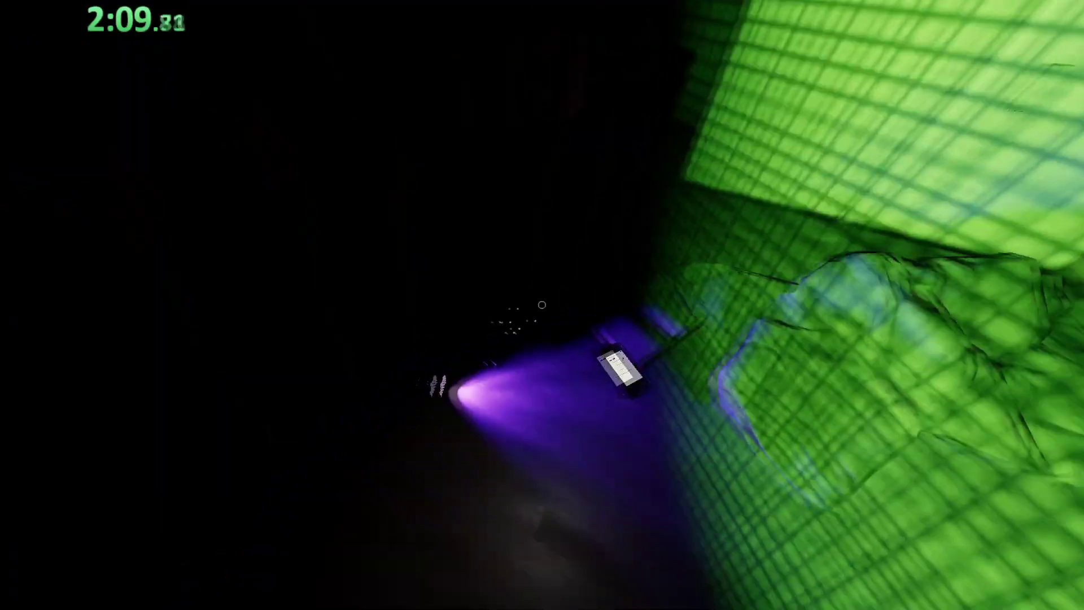
key(j)
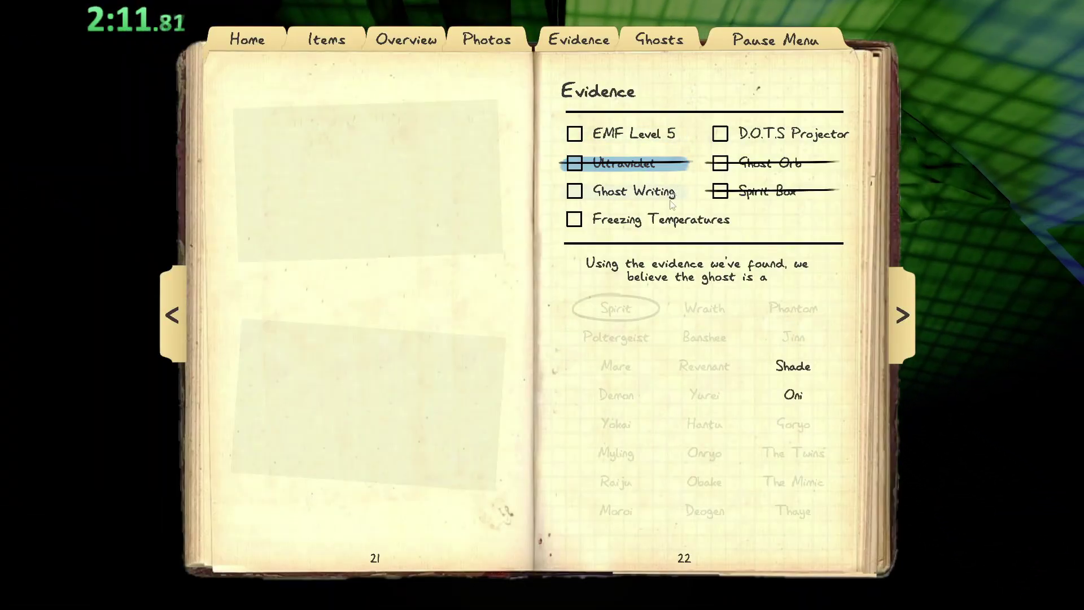
- Carry the voodoo doll out of the room and review the journal's Overview and Evidence pages
key(j)
key(q)
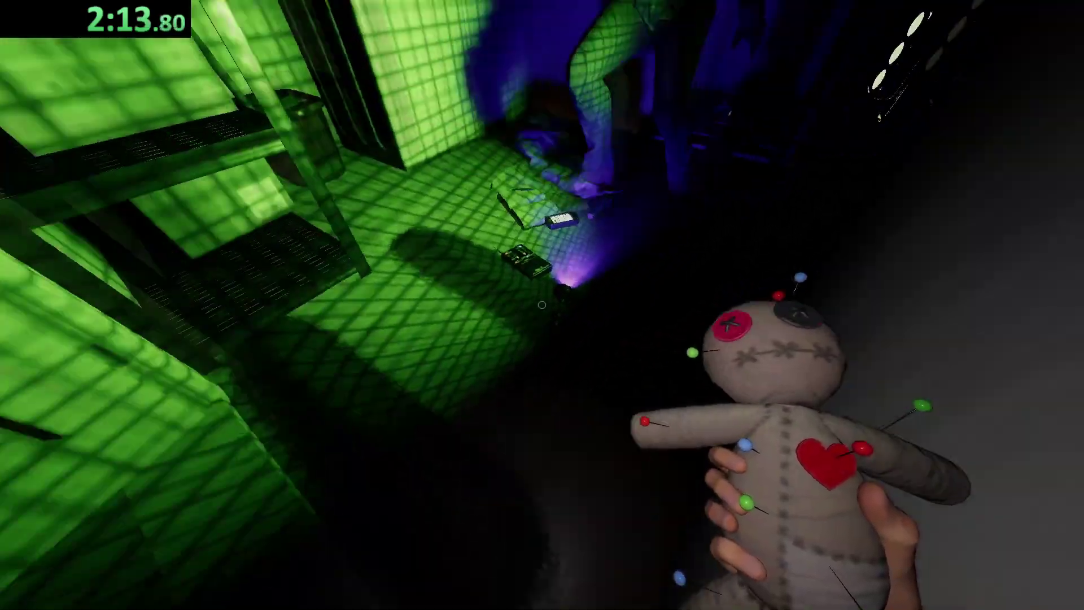
key(s)
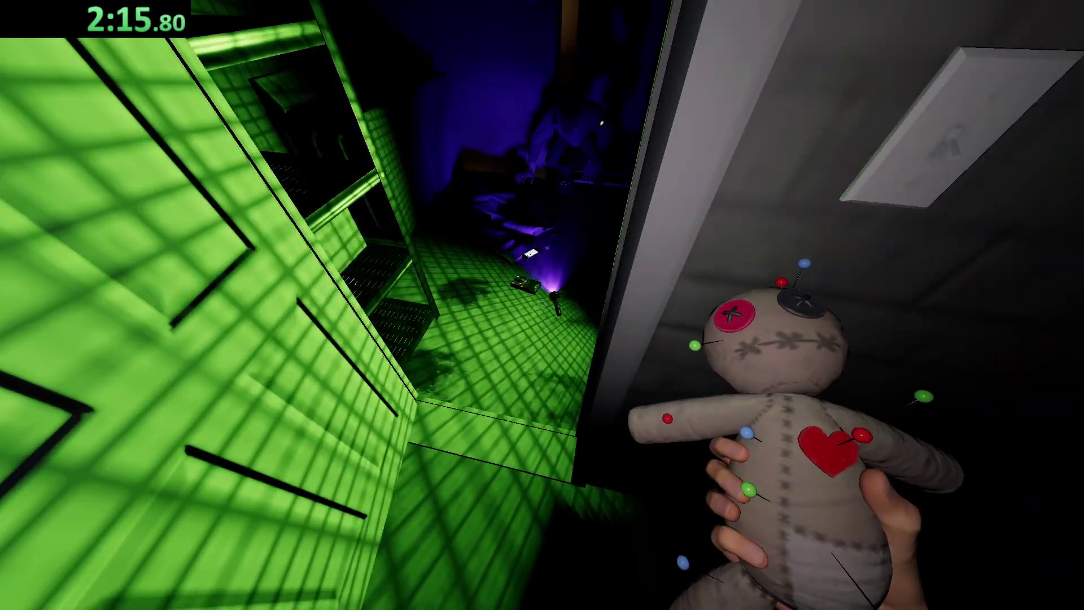
key(q)
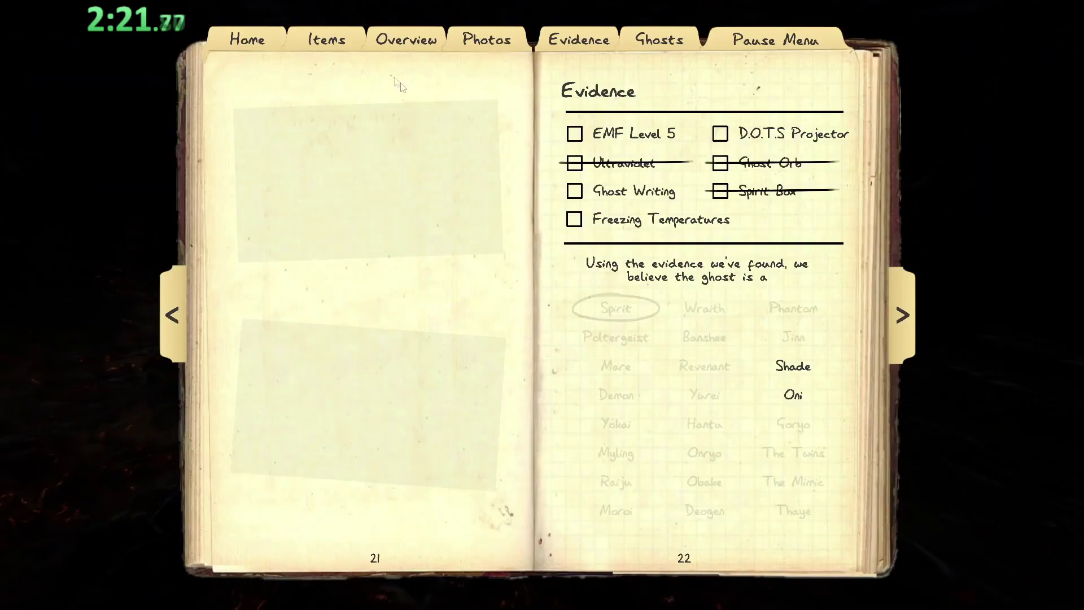
click(407, 39)
click(578, 40)
key(j)
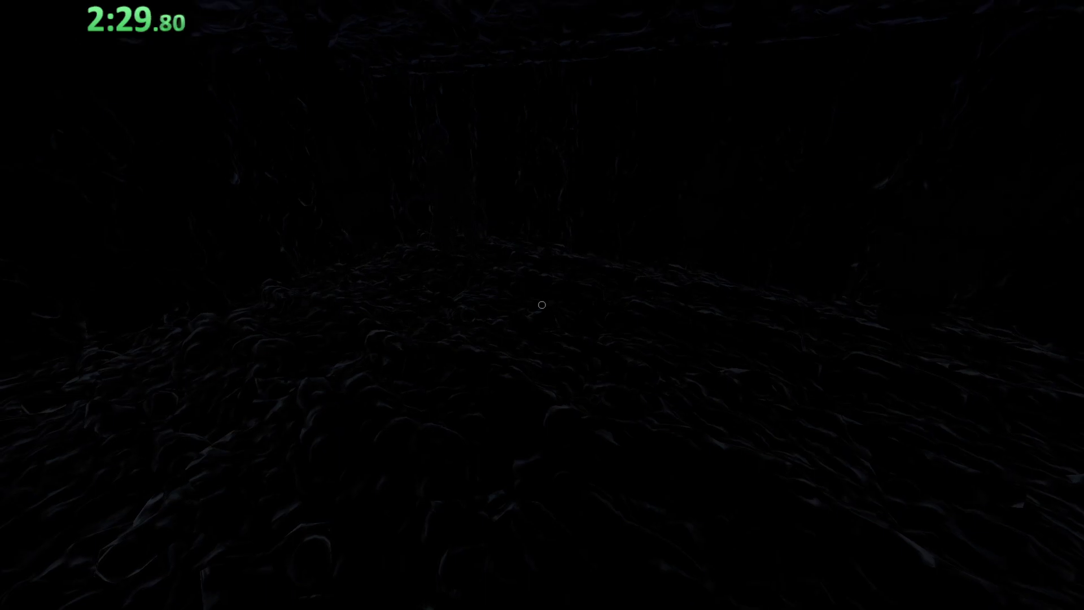
- Return to the green-lit room, inspect the floor items and figure, then reopen the journal Overview
key(w)
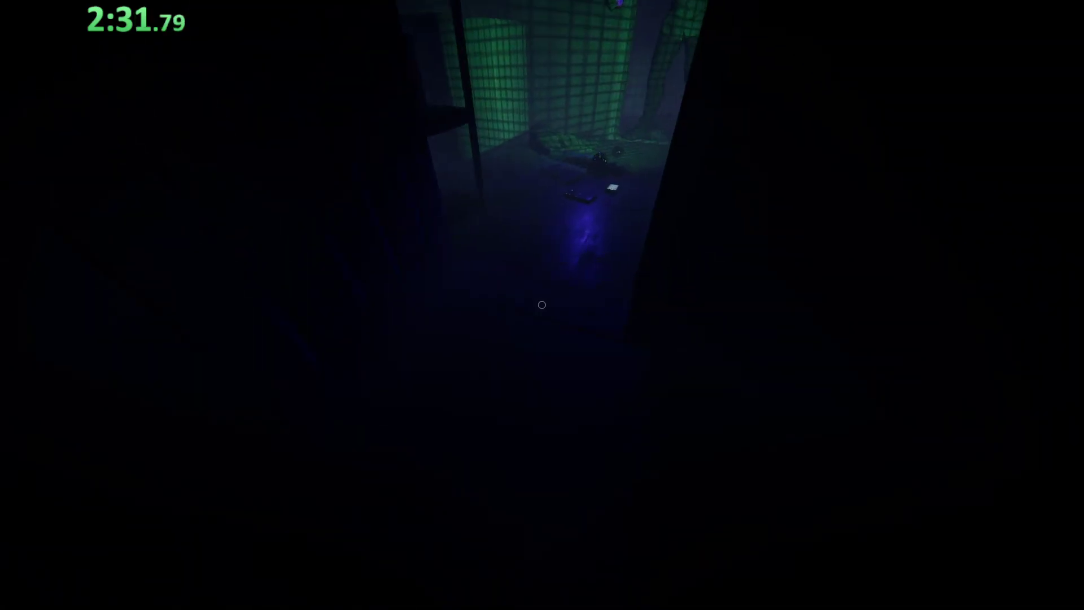
key(w)
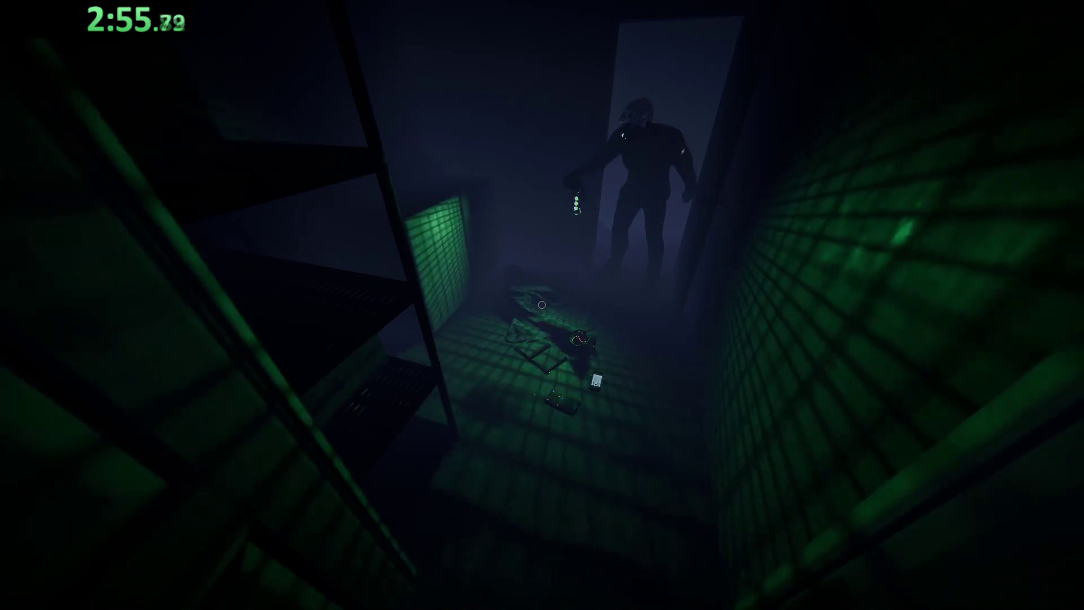
key(w)
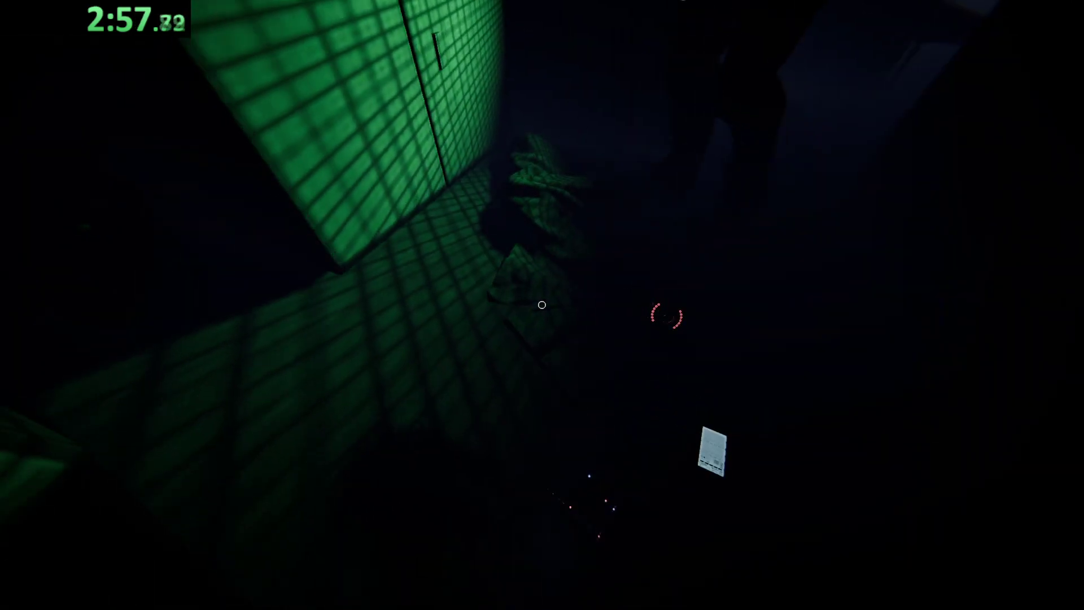
key(s)
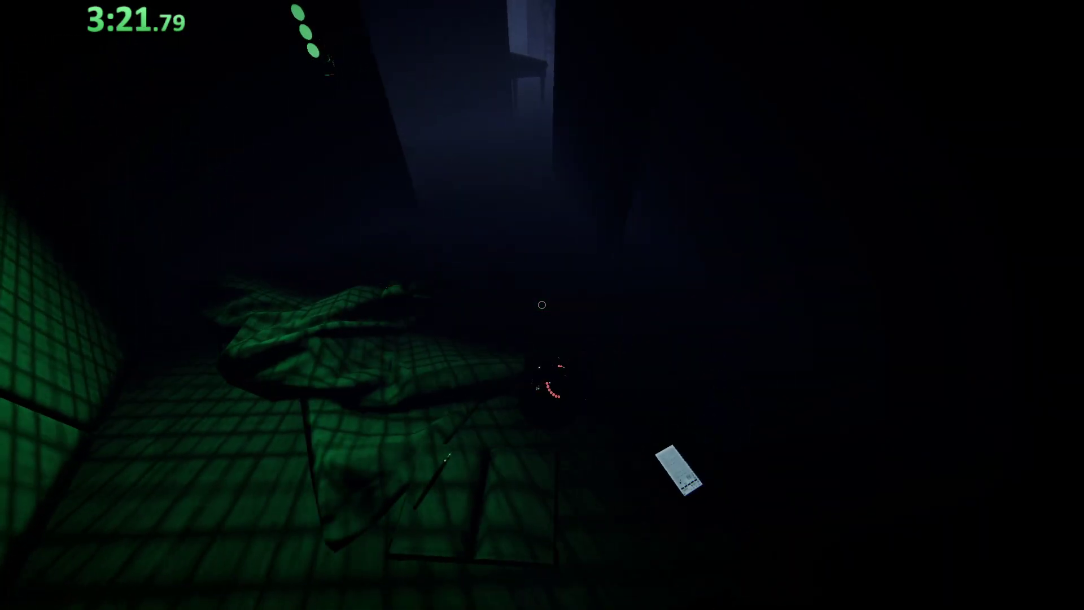
key(j)
click(403, 38)
- Return to the Evidence page and recheck the journal while heading down the corridor
click(578, 39)
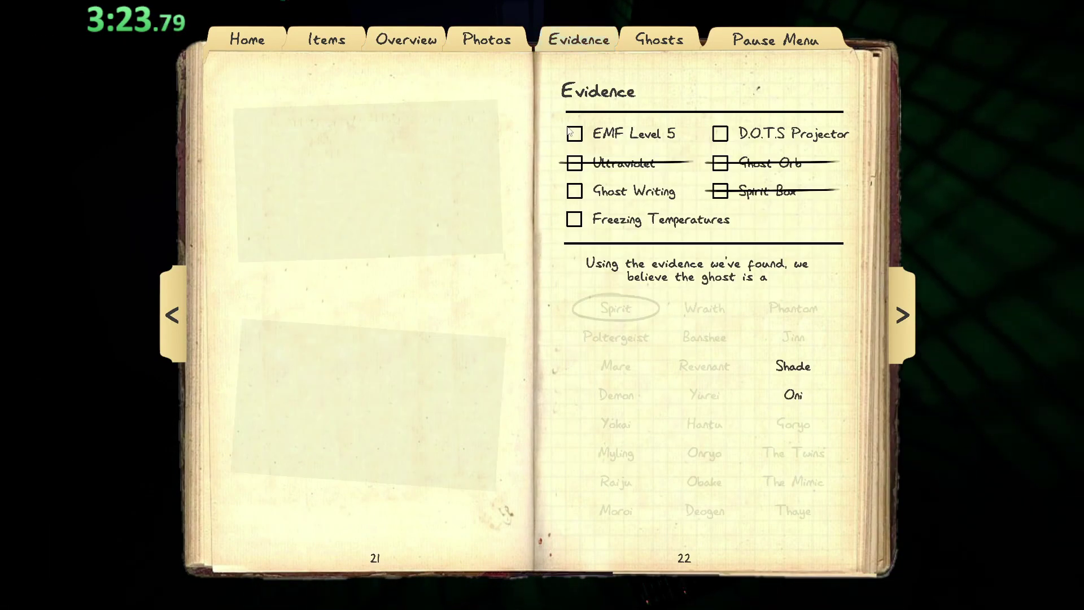
key(j)
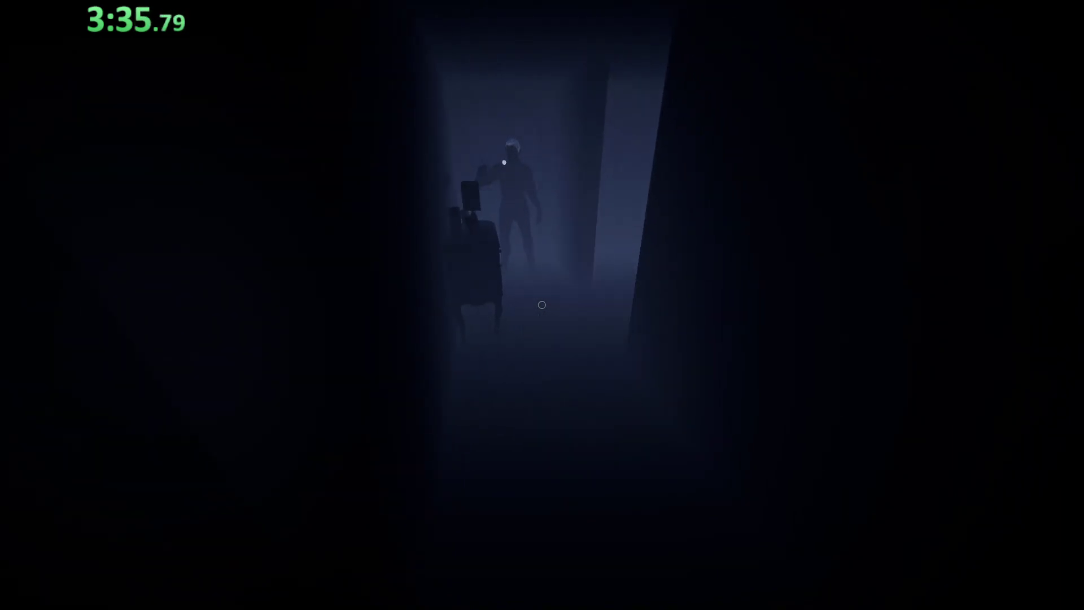
key(j)
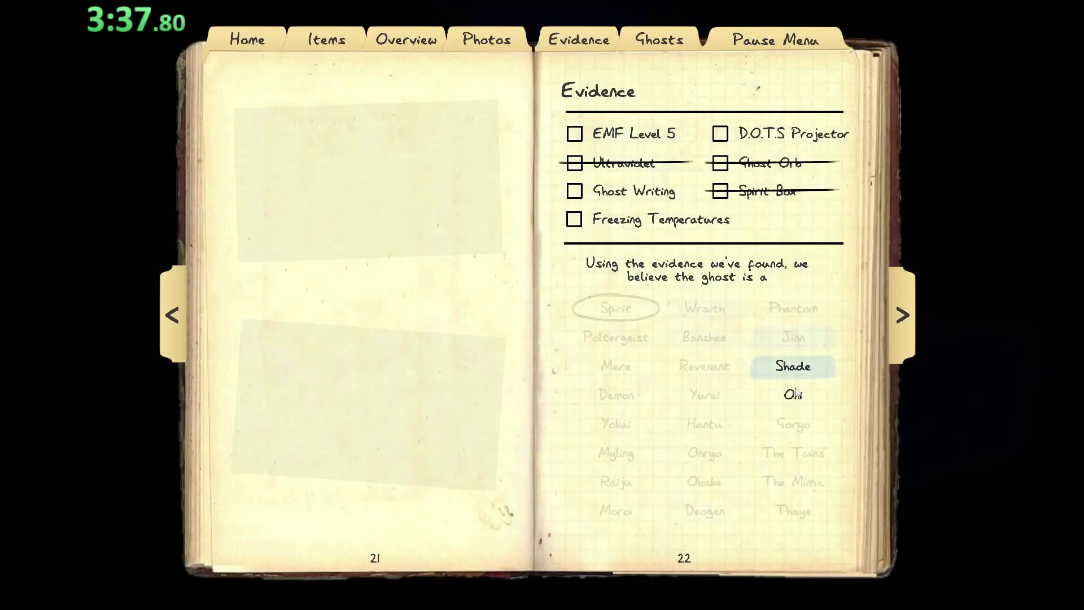
key(j)
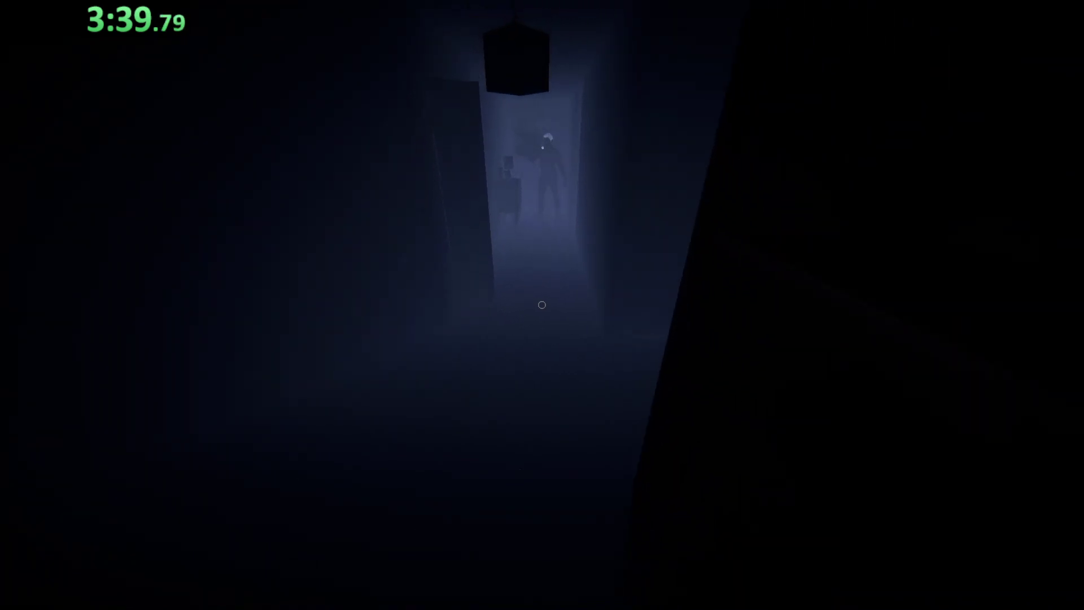
- Walk down the lit corridor and end the contract, viewing the $92 Shade debriefing
key(w)
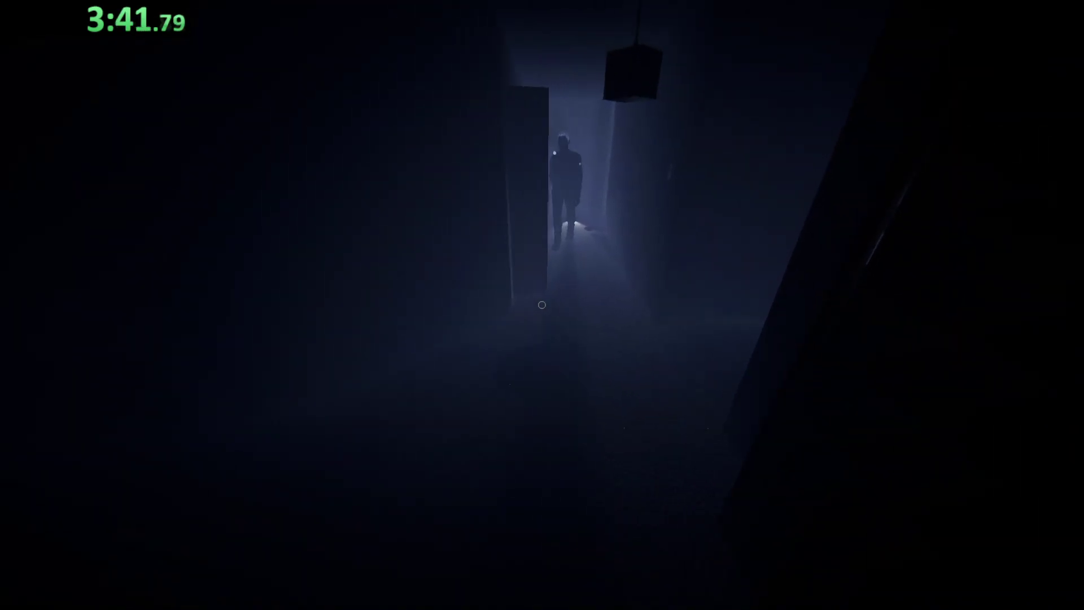
key(s)
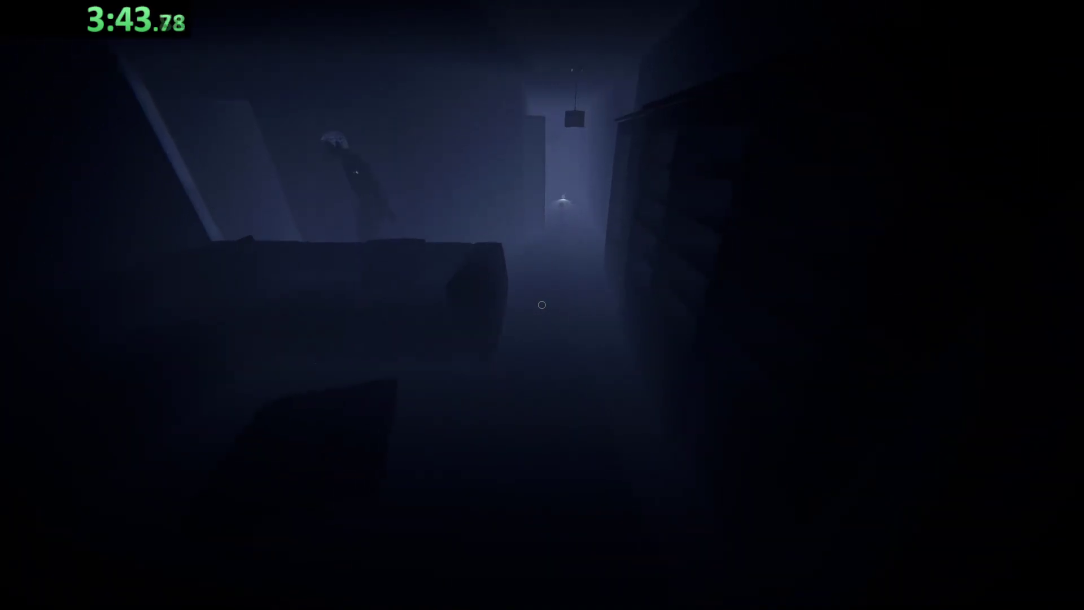
key(w)
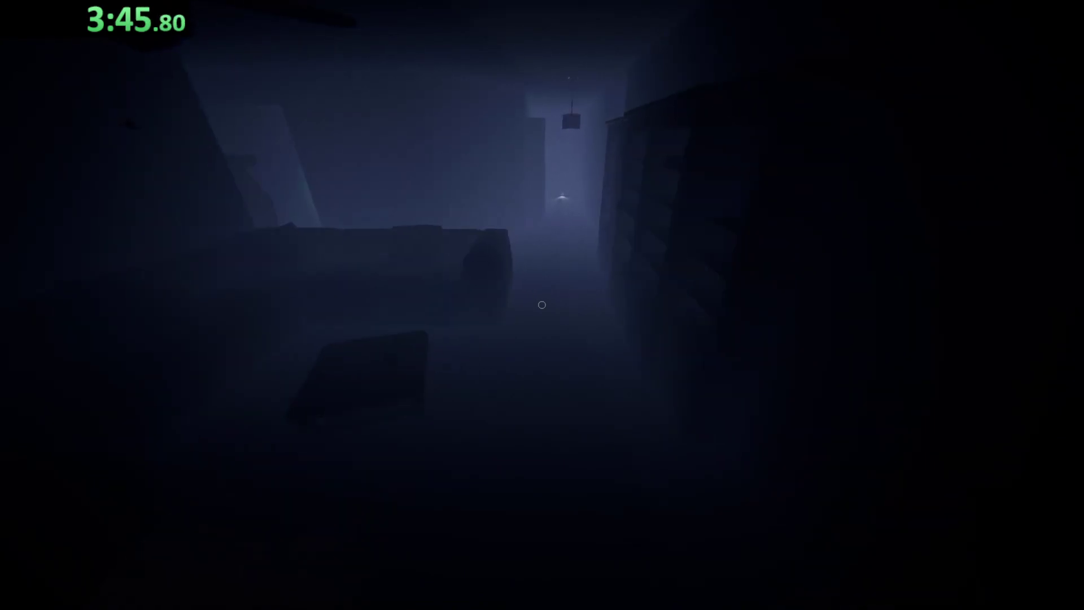
key(j)
key(j)
key(w)
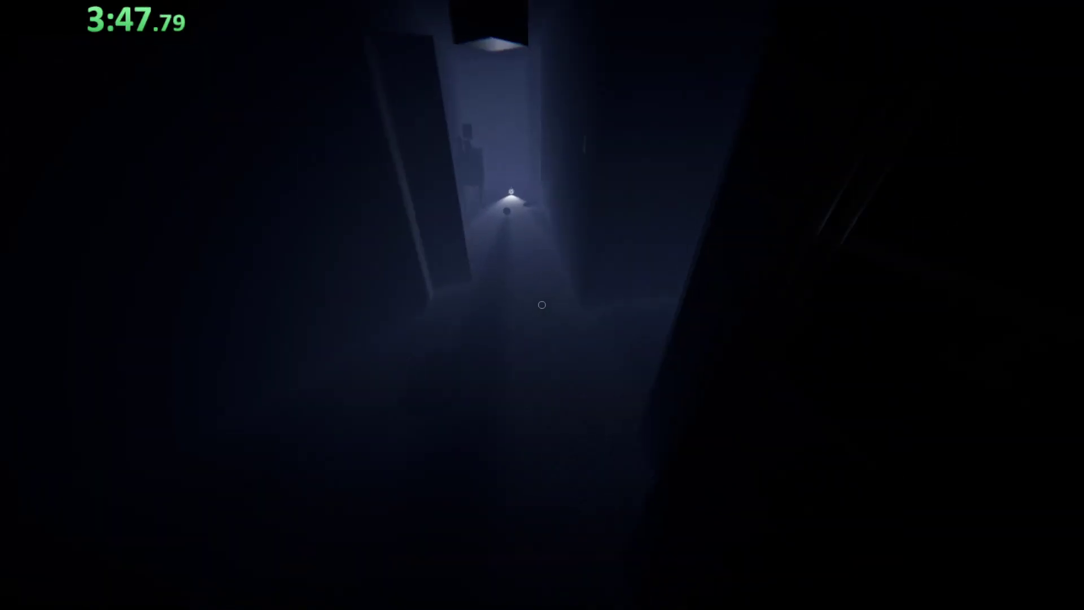
key(w)
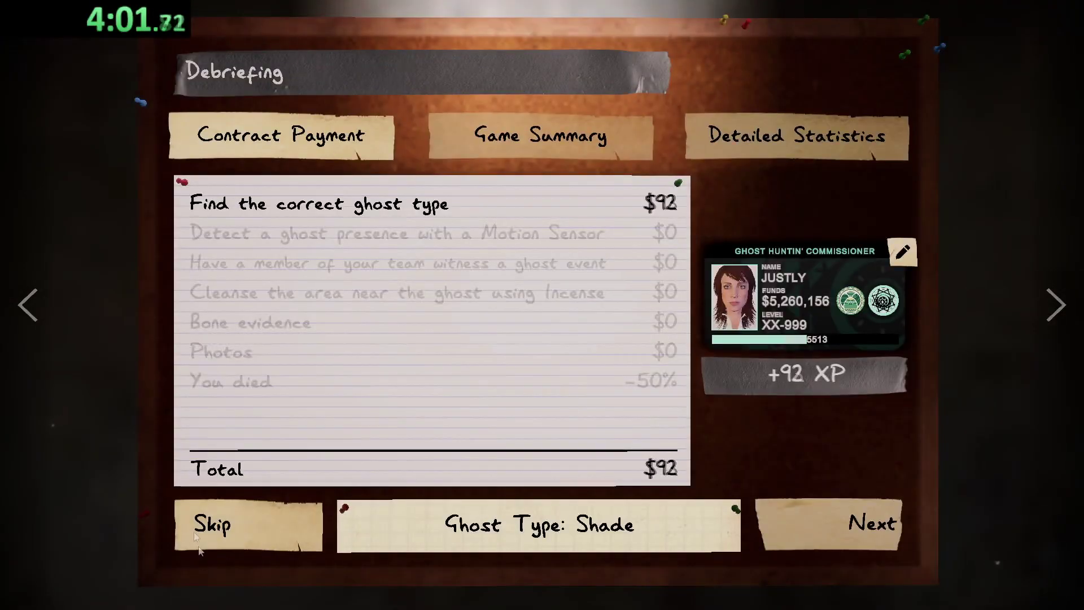
click(198, 547)
- Ready up, start the next 6 Tanglewood Drive contract, and walk through the dark hallway
click(872, 523)
click(537, 520)
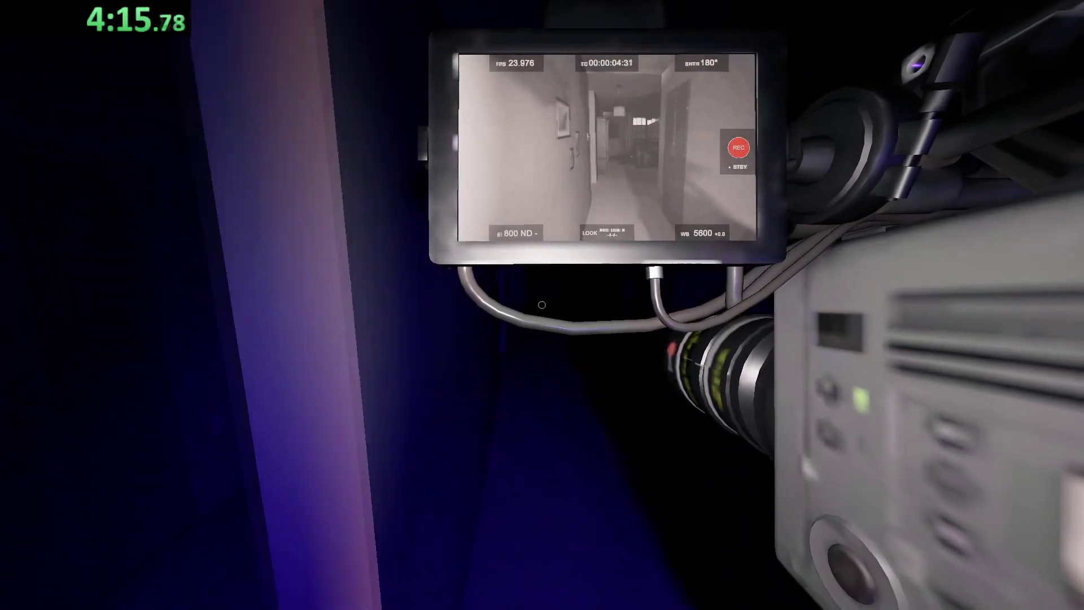
key(w)
- Swap away the video camera and pick up the UV flashlight from the floor
key(q)
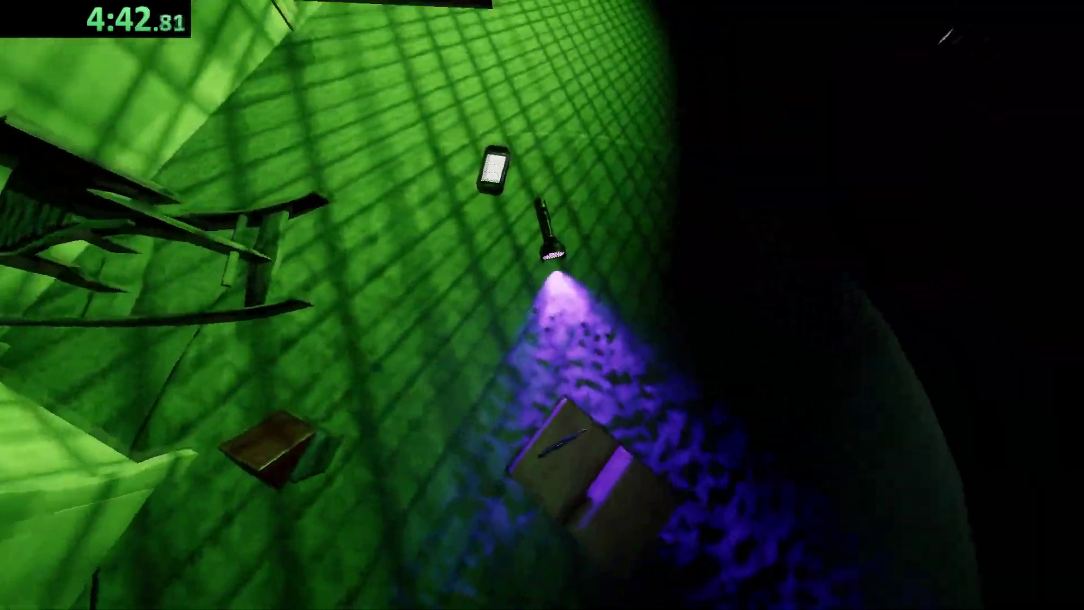
key(e)
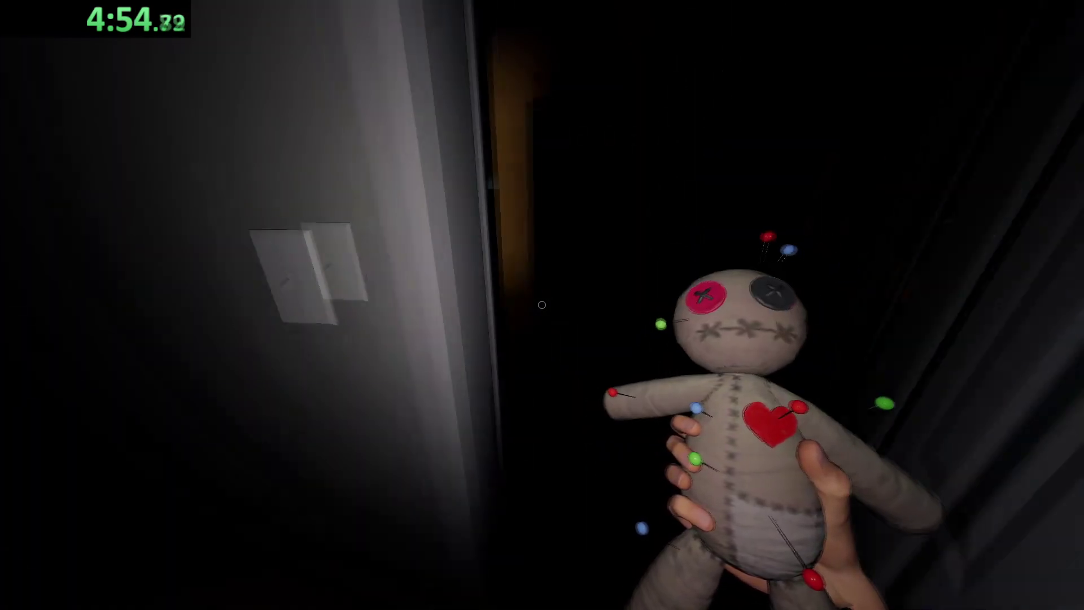
- Walk down the hallway into the green-lit room and throw the voodoo doll
key(w)
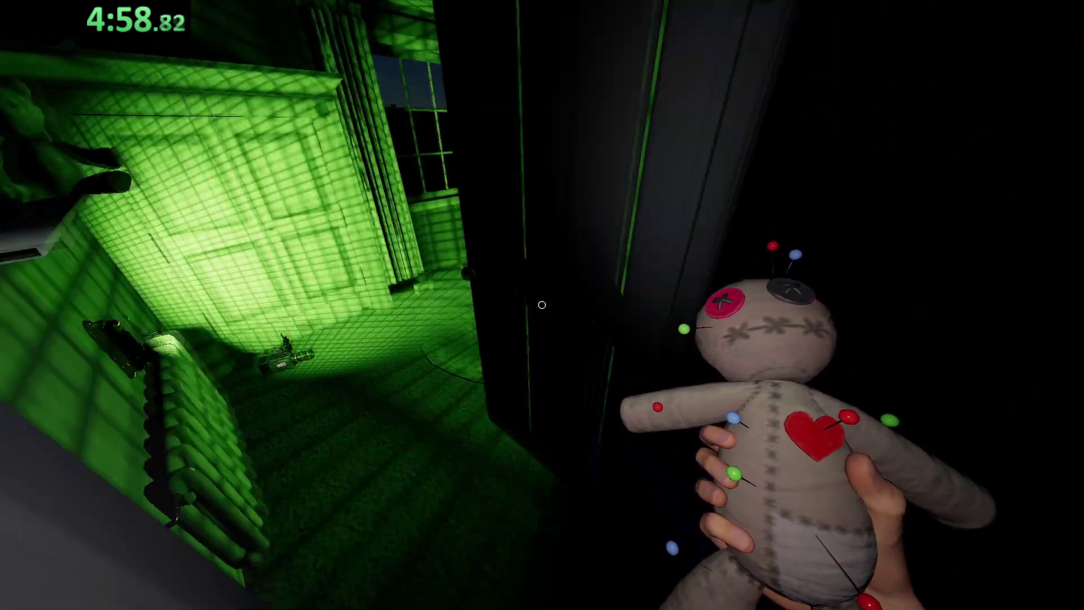
key(w)
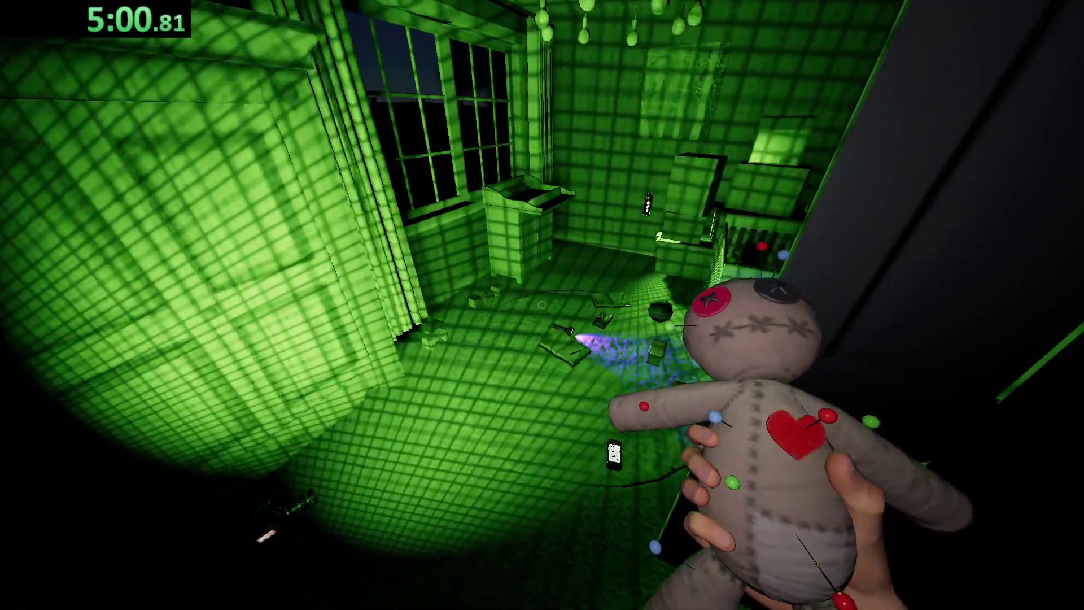
key(g)
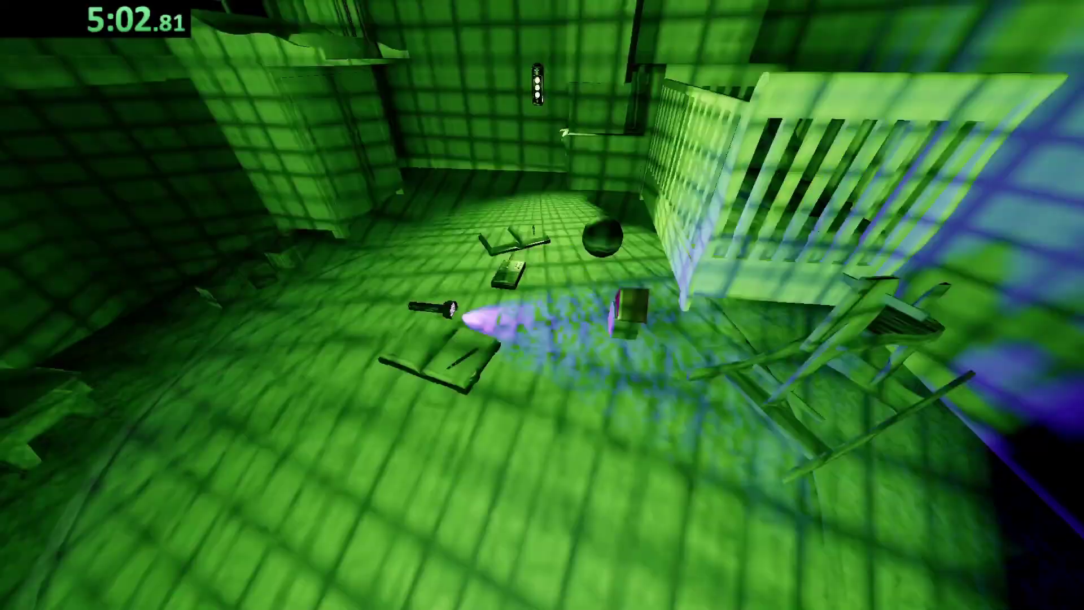
- Pick up and drop the UV flashlight and EMF reader, then retake the voodoo doll
key(e)
key(g)
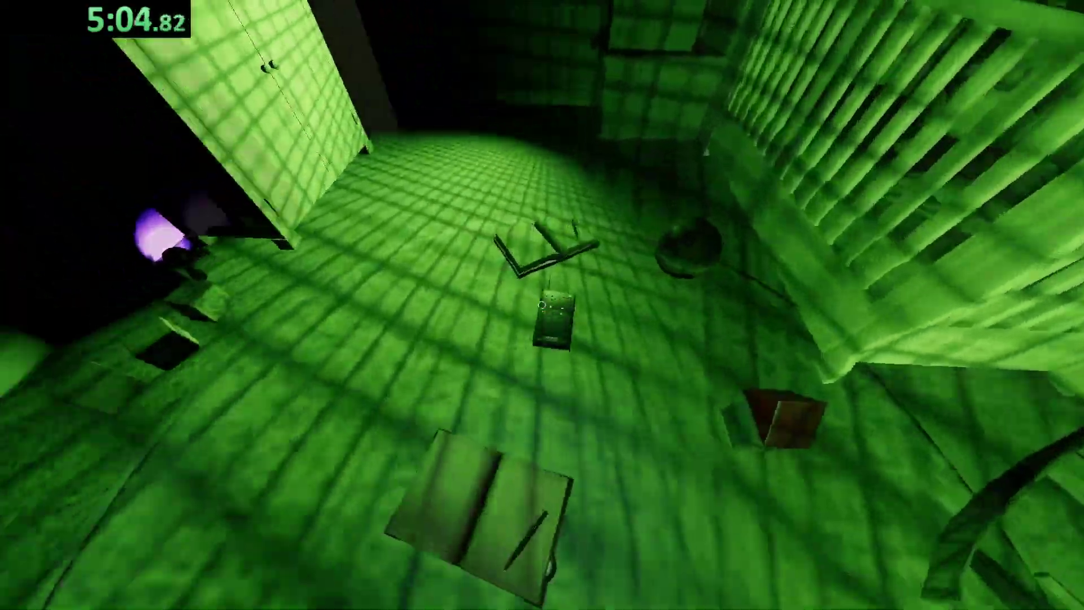
key(e)
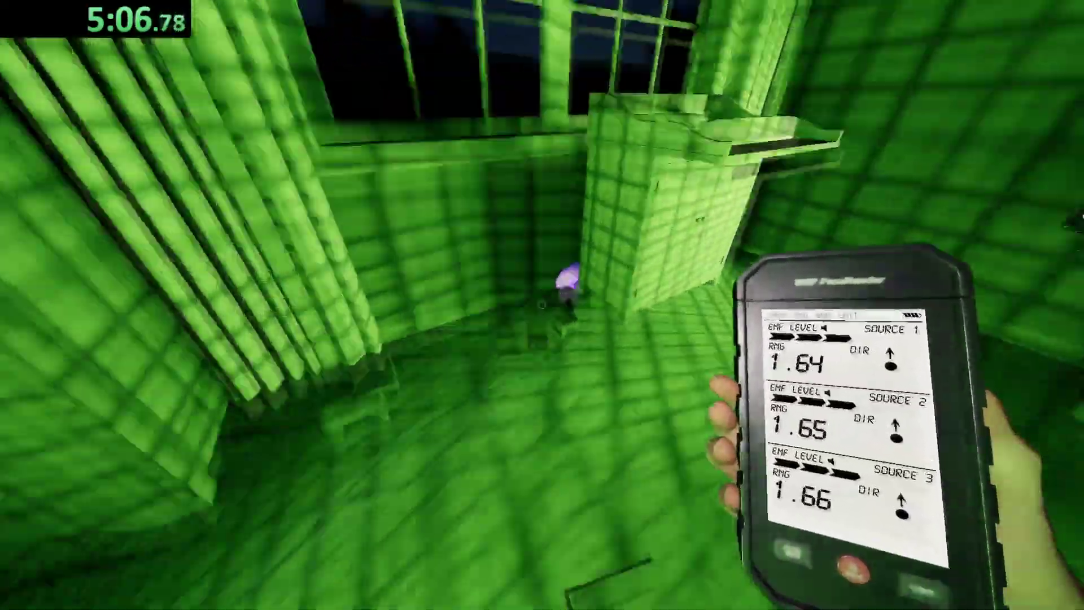
key(g)
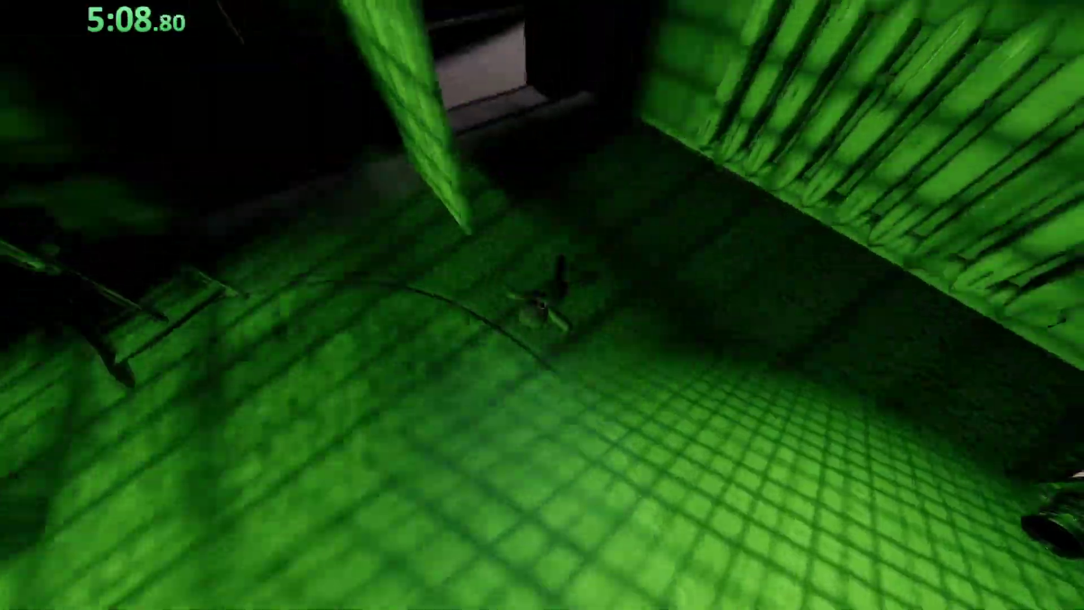
key(q)
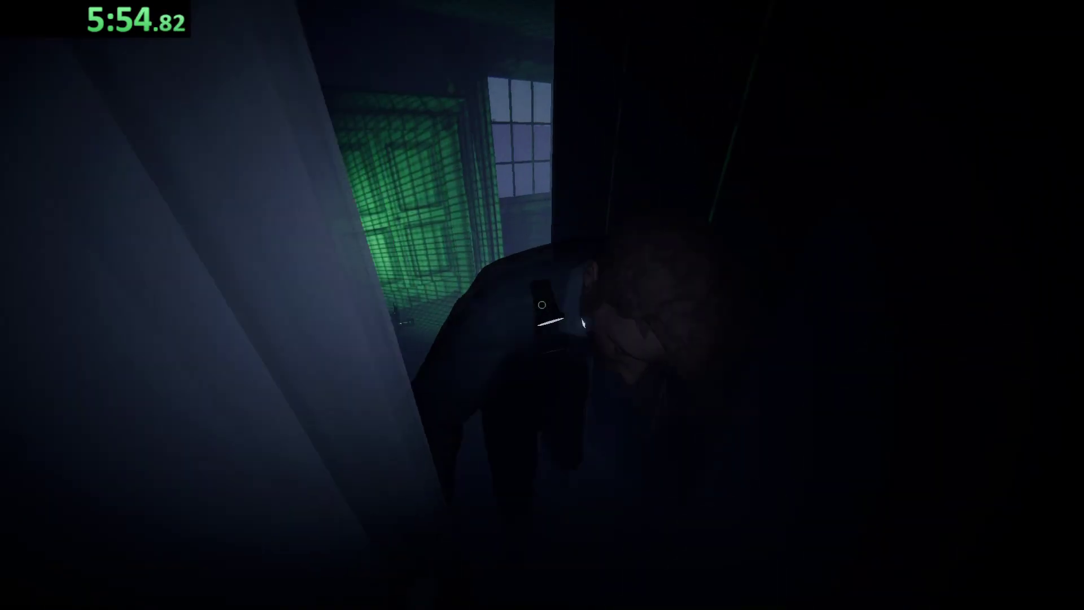
- Rule out Spirit Box on the journal's Evidence page, then recheck the journal
key(j)
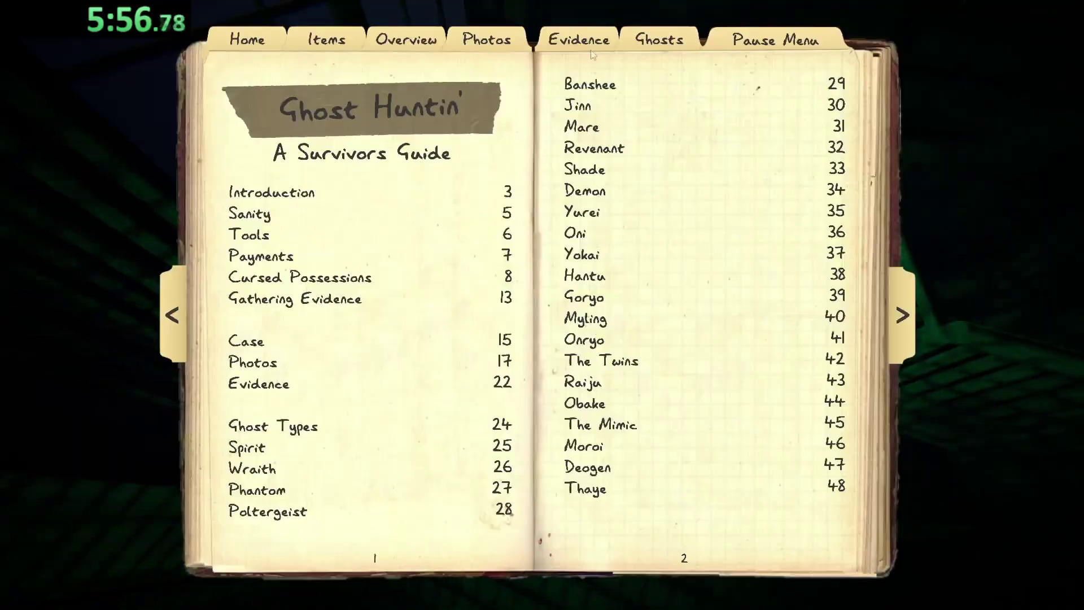
click(578, 39)
double_click(767, 191)
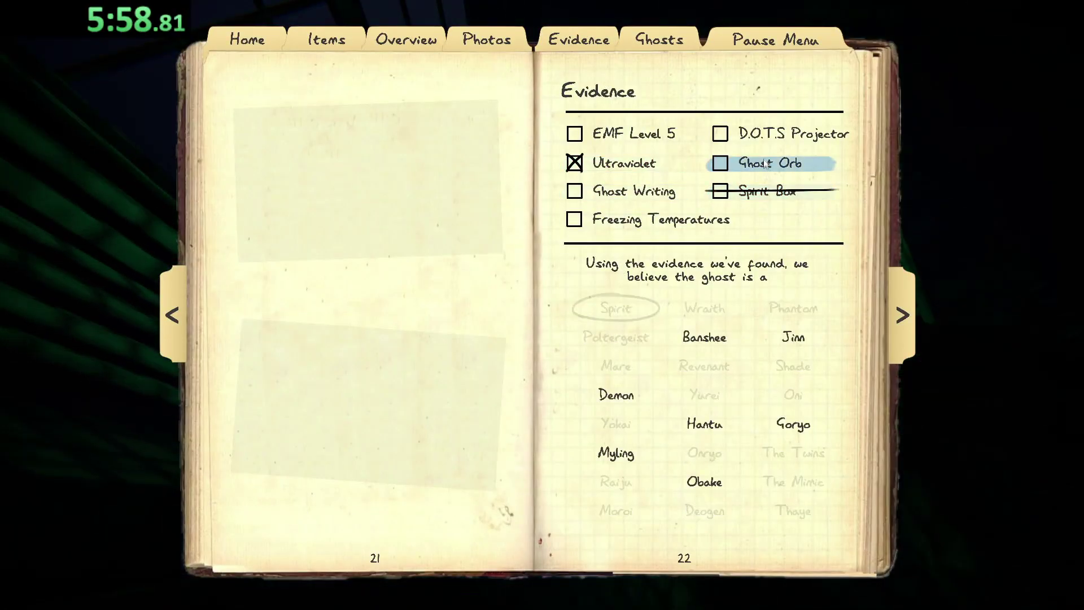
key(j)
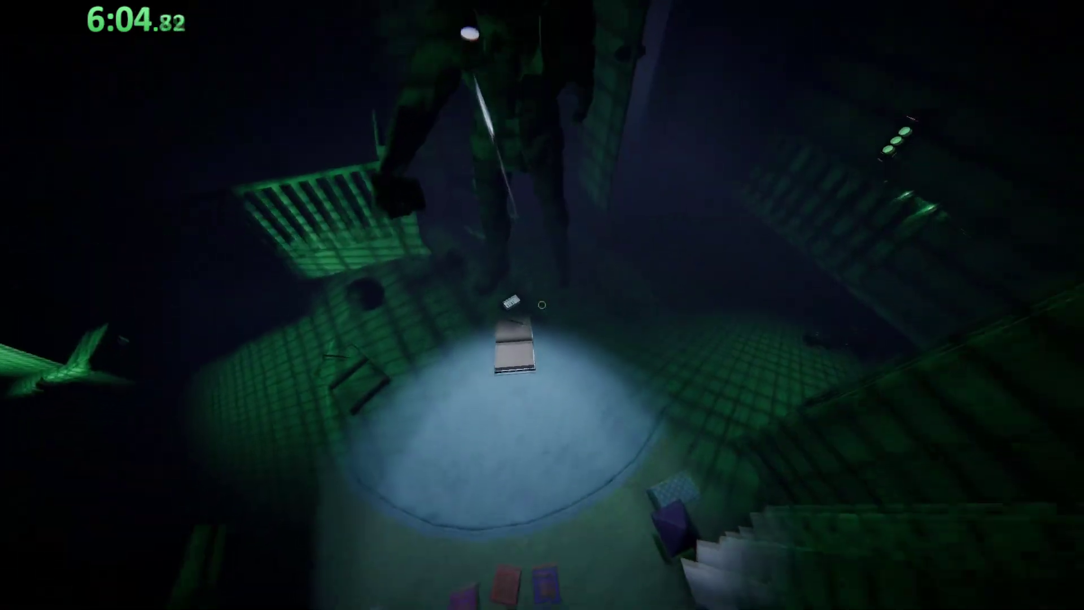
key(j)
key(j)
key(j)
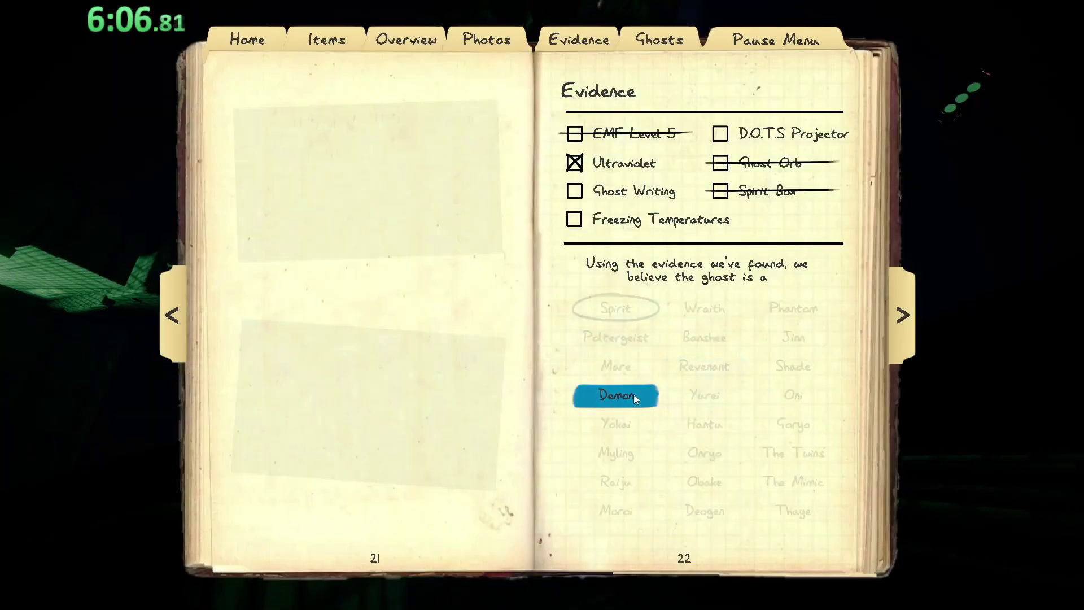
key(j)
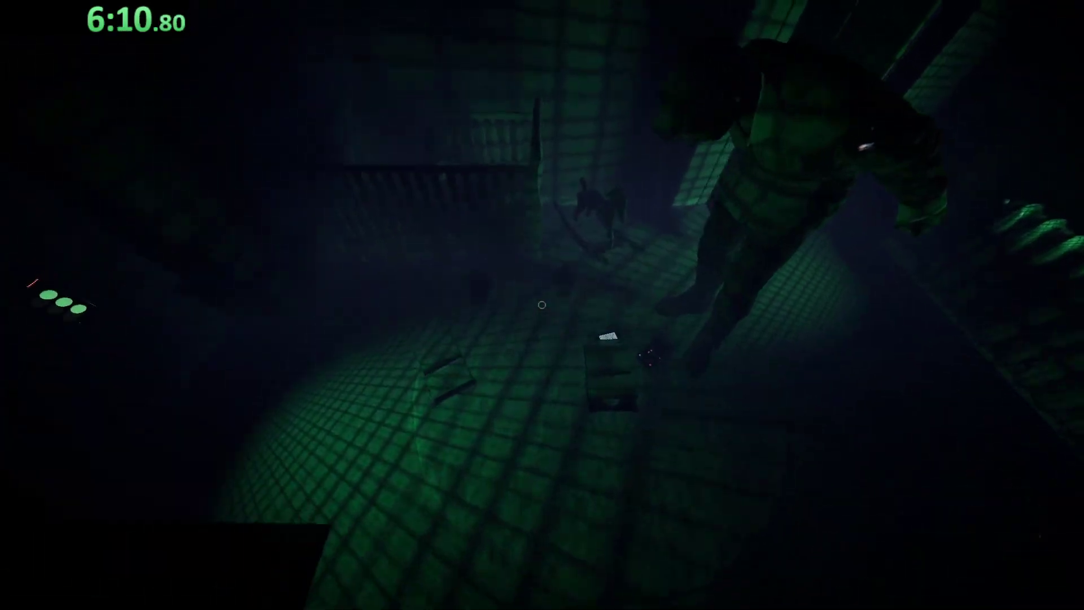
- Reopen the evidence page, then walk down the hallway into the green-lit room
key(j)
key(j)
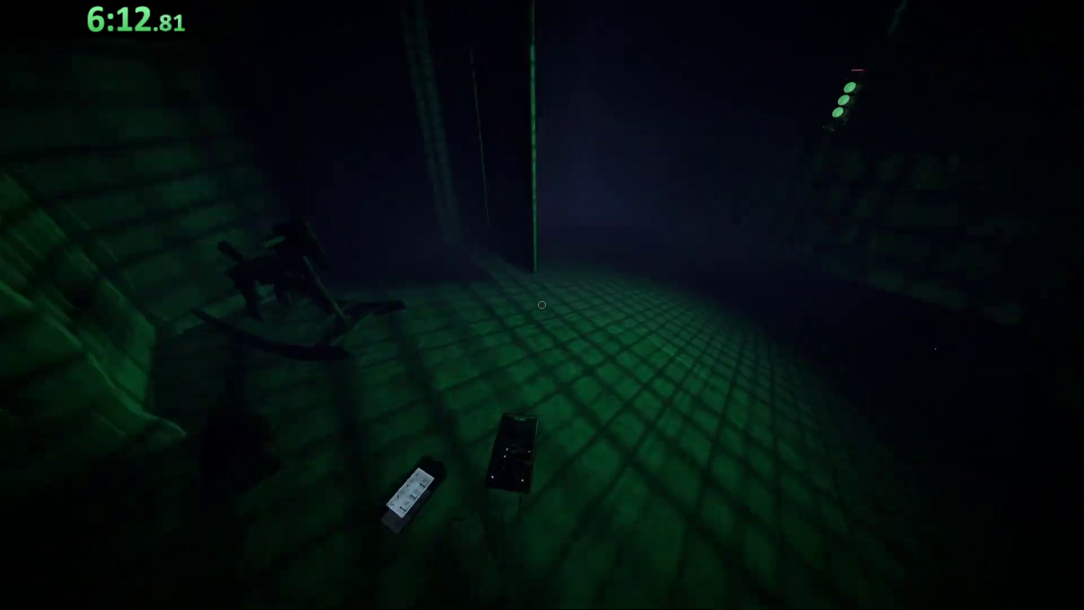
key(w)
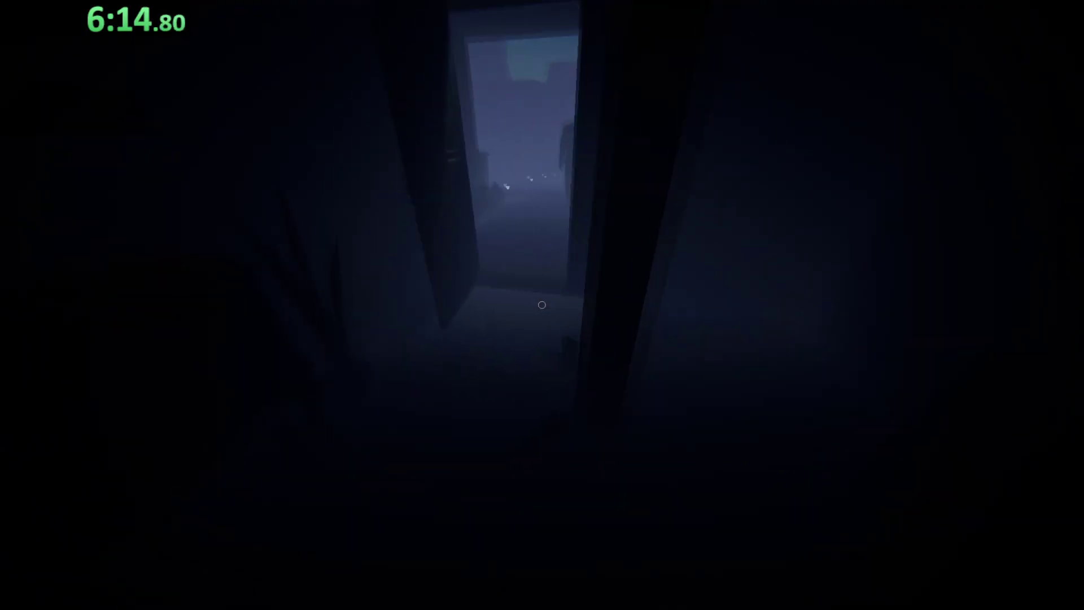
key(w)
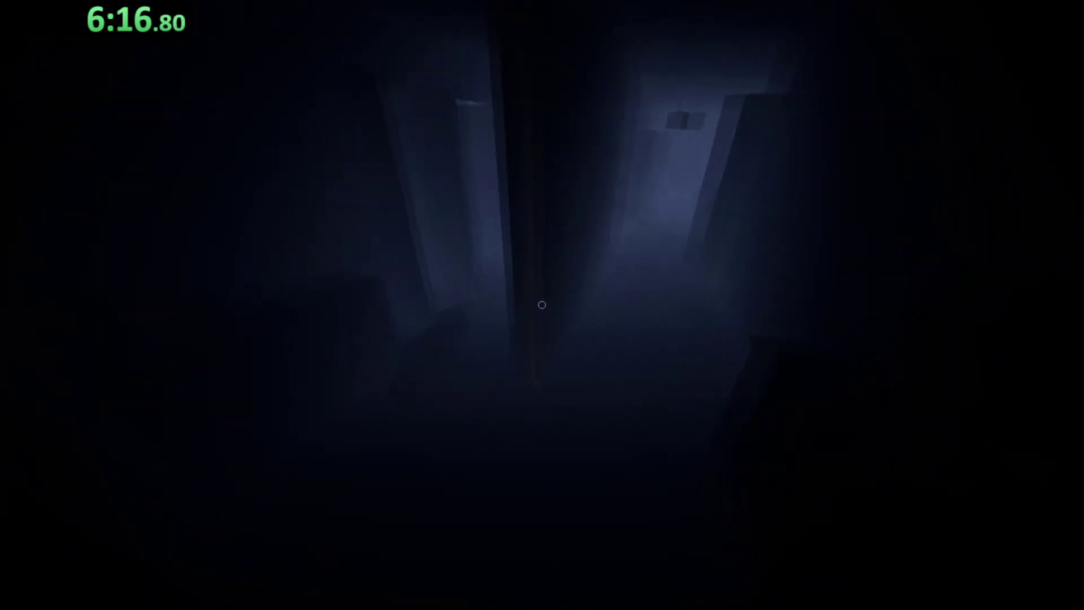
key(w)
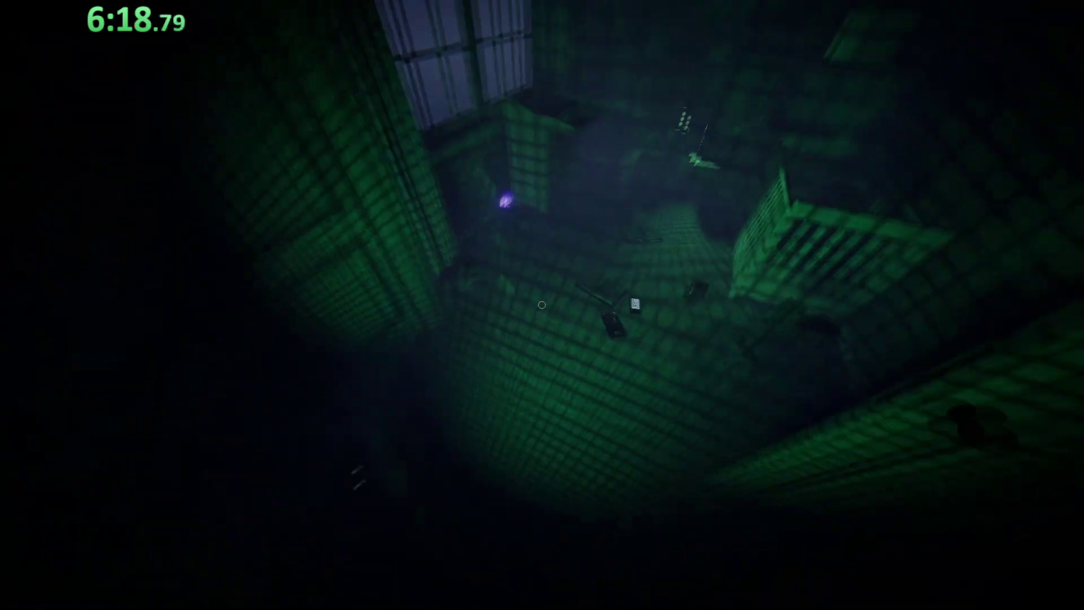
- Leave the Demon debriefing with its $5050 payout and return to the multiplayer lobby
key(w)
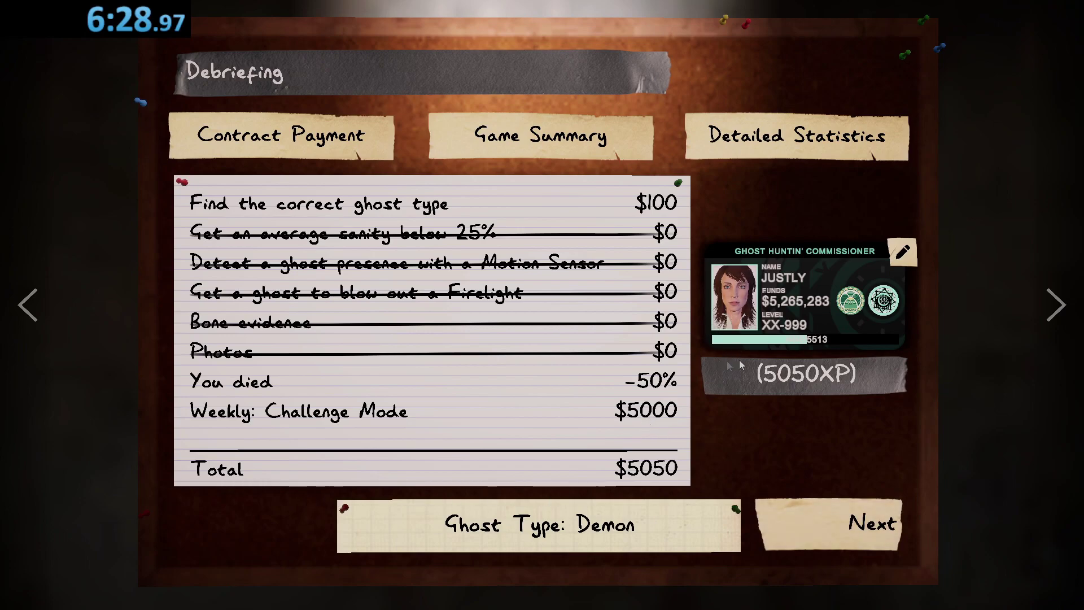
click(810, 522)
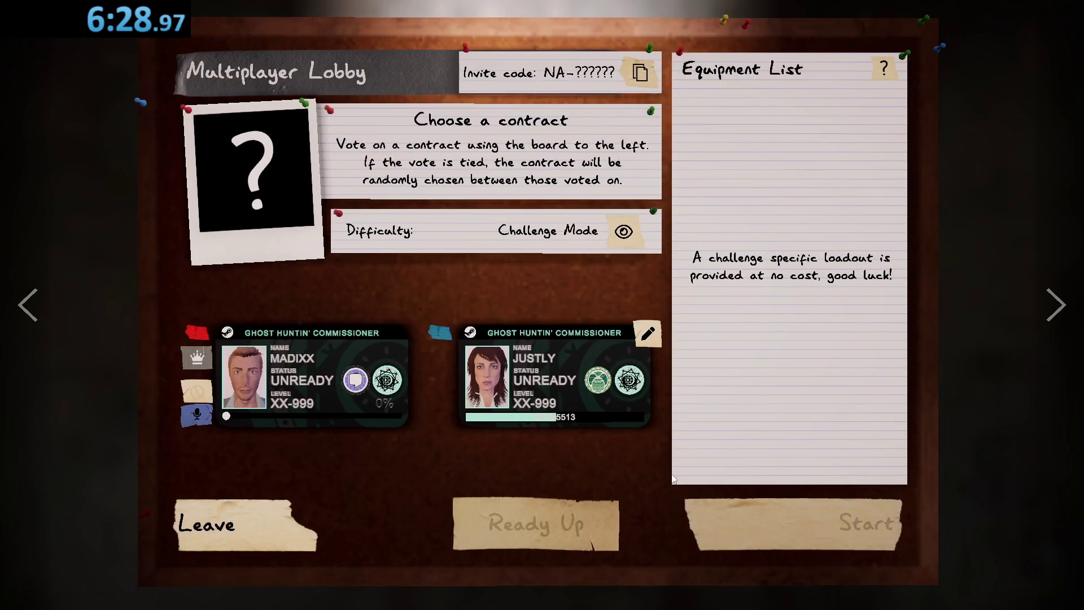